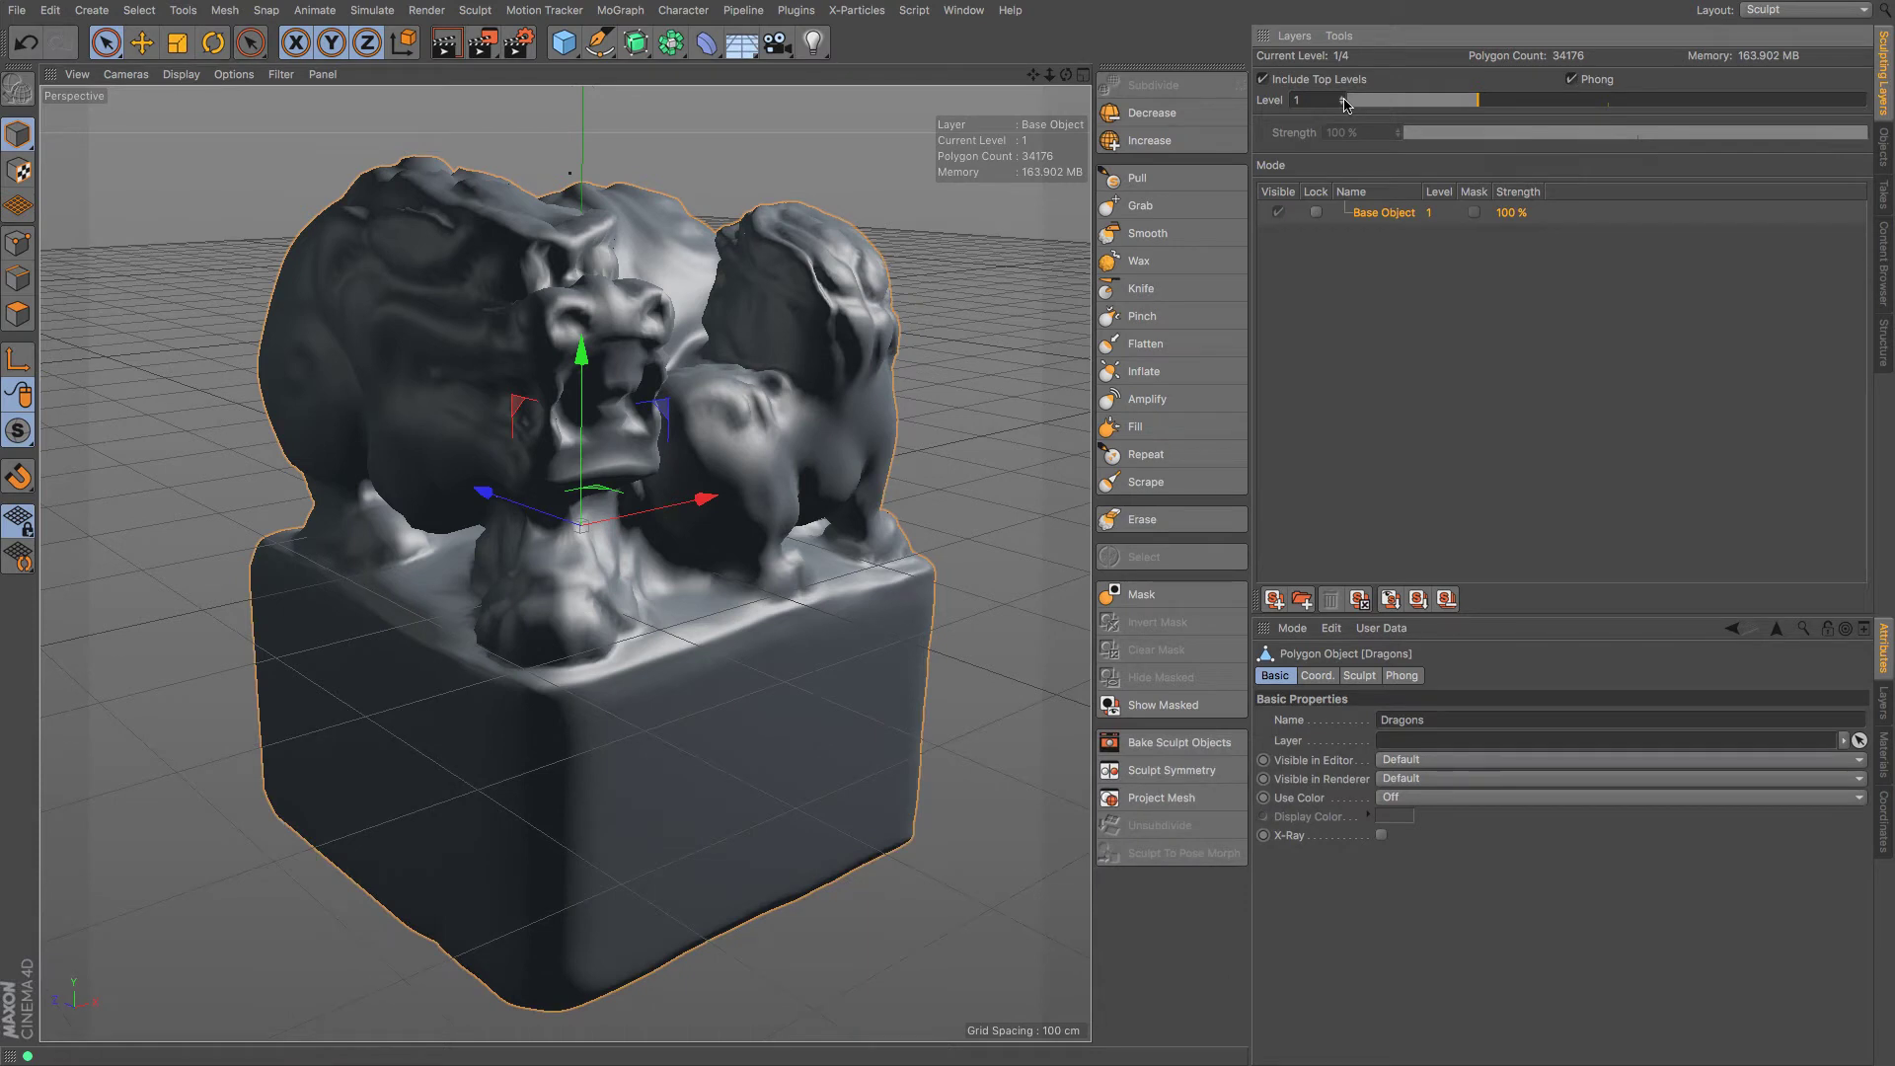
Raise the Dragons object's sculpt level one step at a time up to level 4.
left_click(1342, 99)
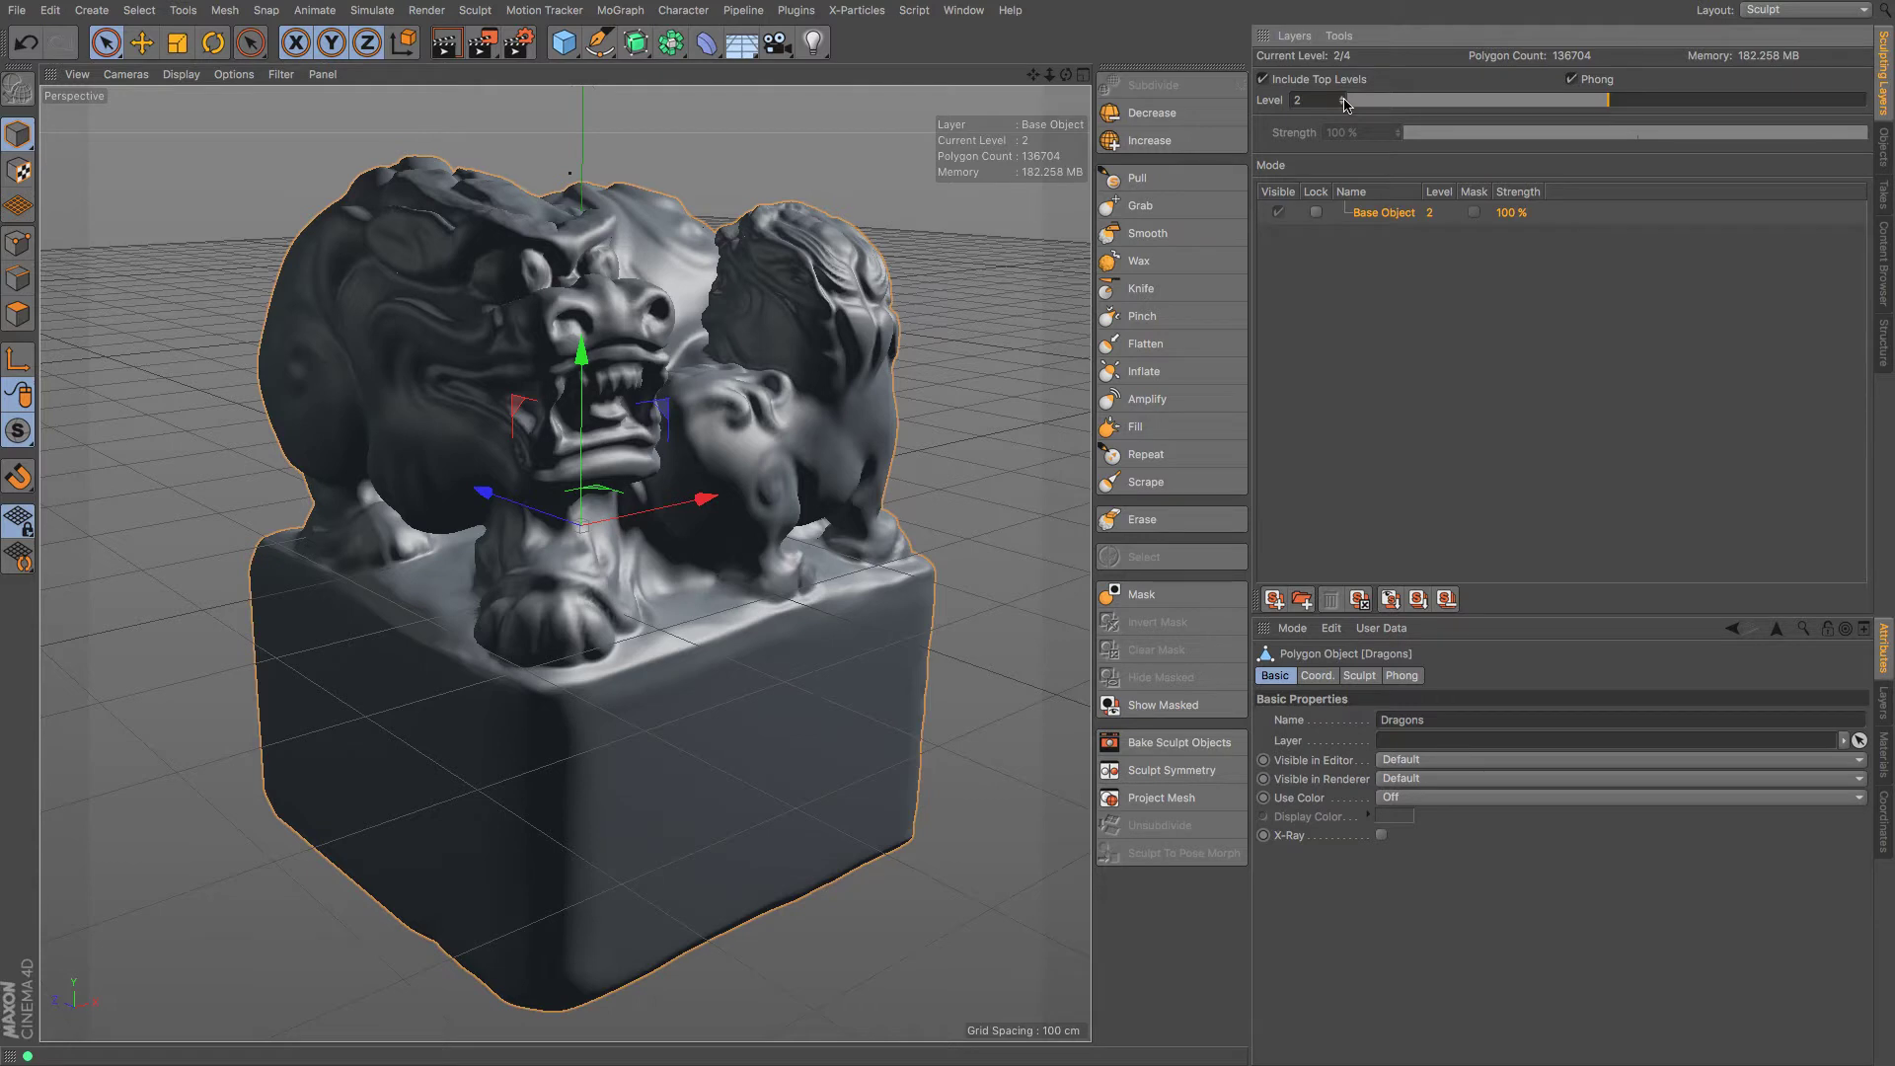
left_click(1342, 98)
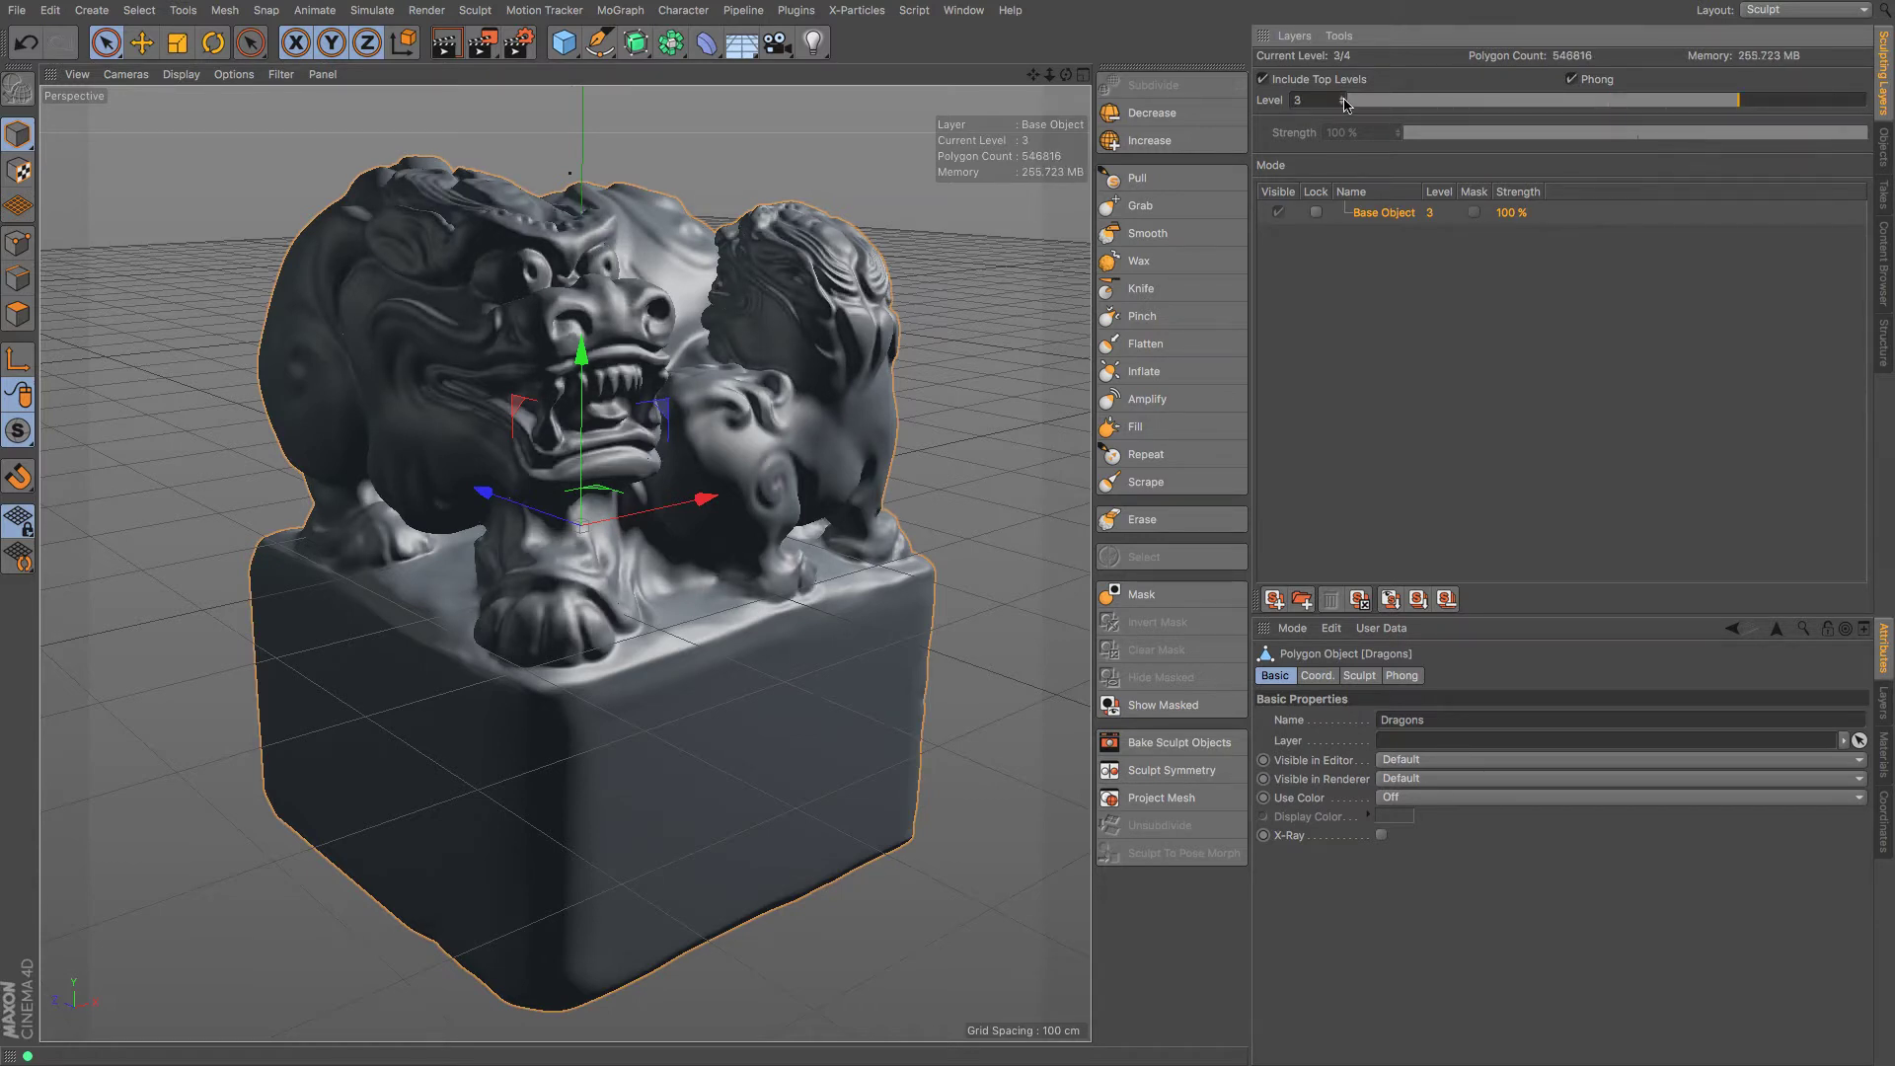
left_click(1343, 99)
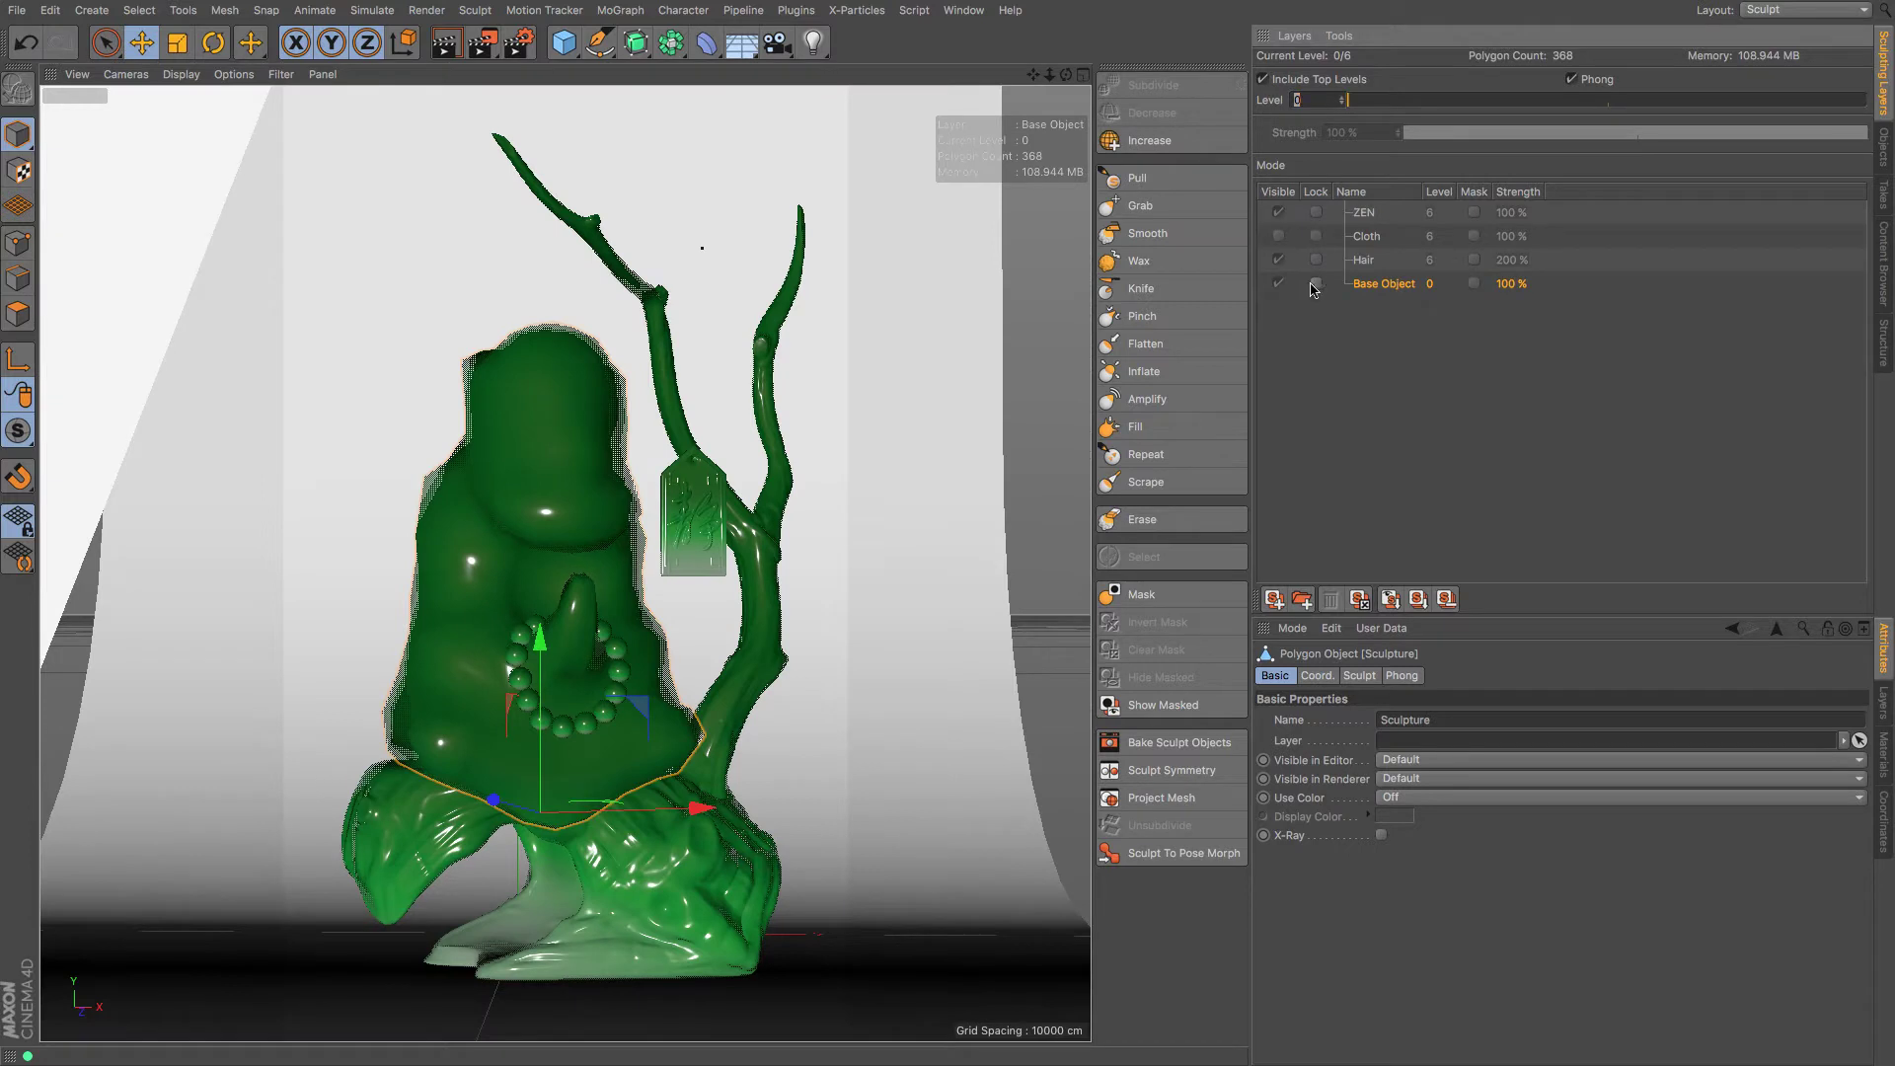
Raise the Base Object layer of the Sculpture figure one level at a time up to sculpt level 6.
left_click(1346, 97)
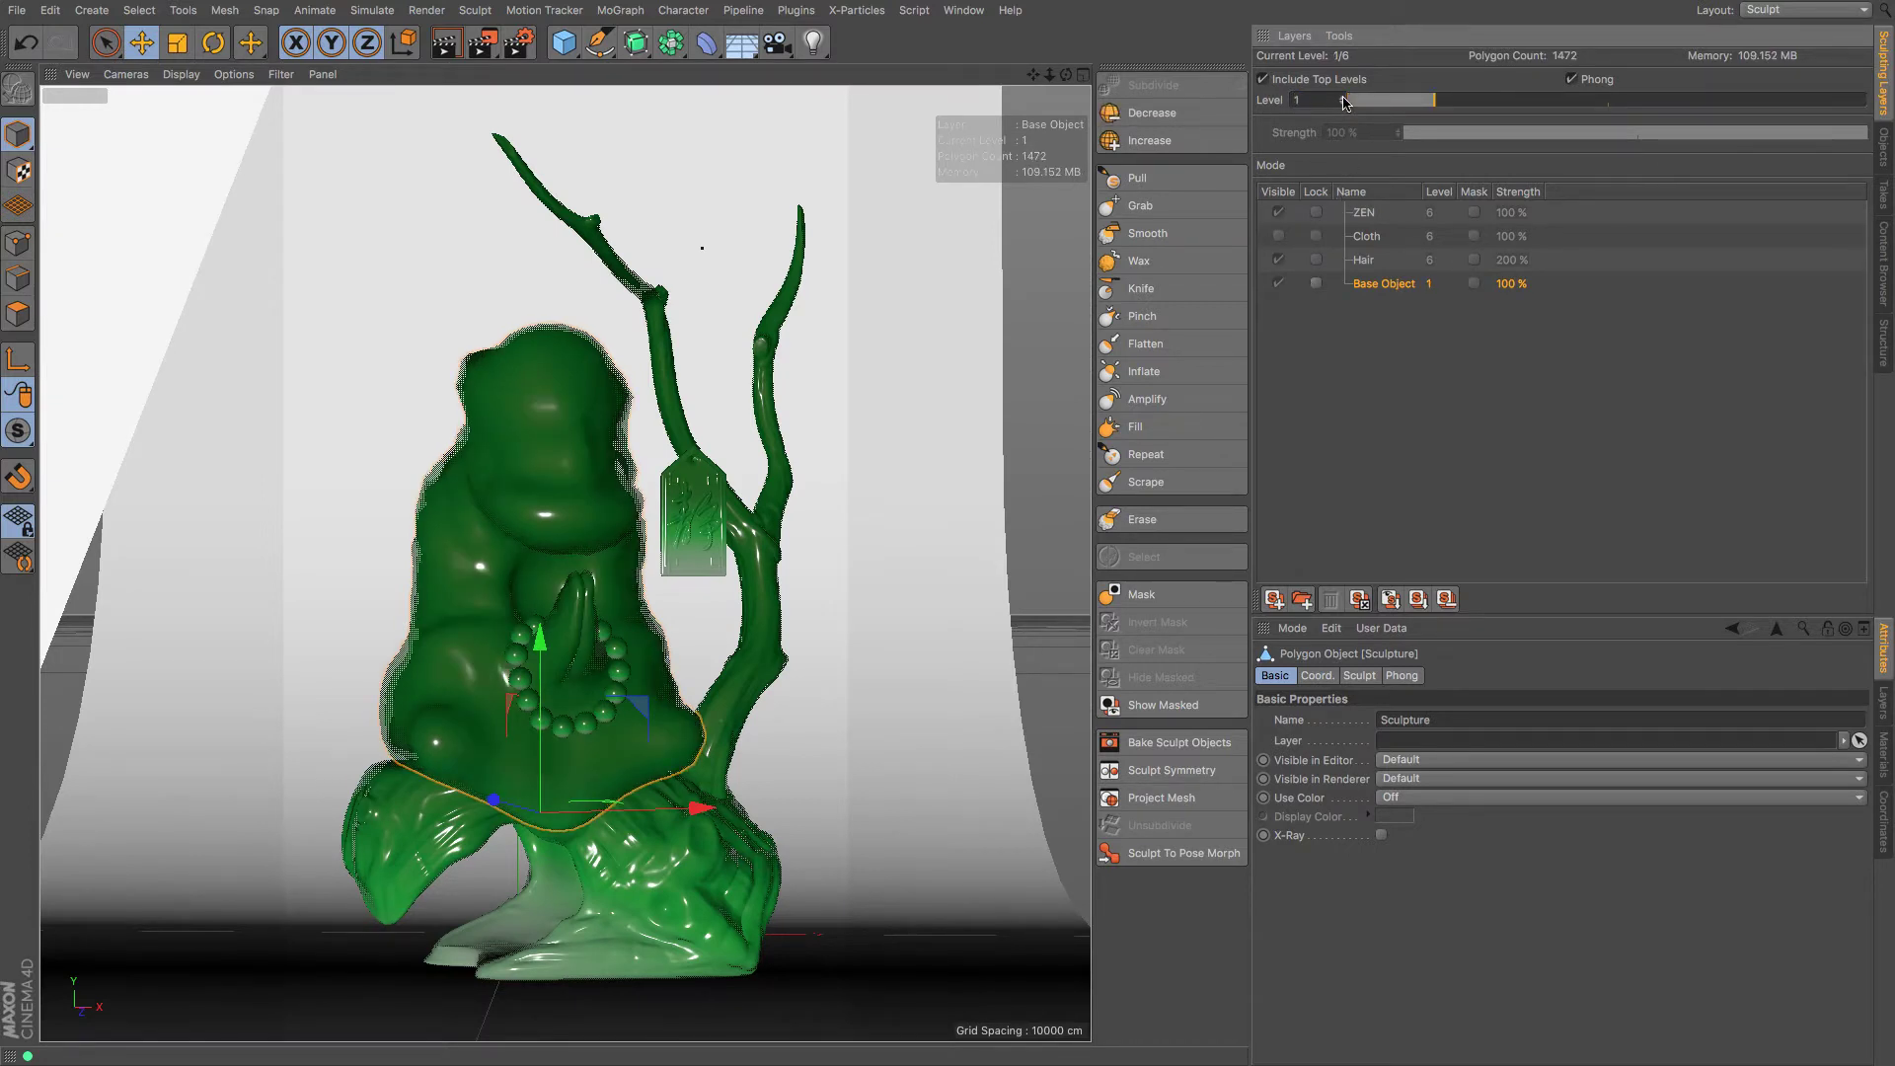
left_click(1346, 98)
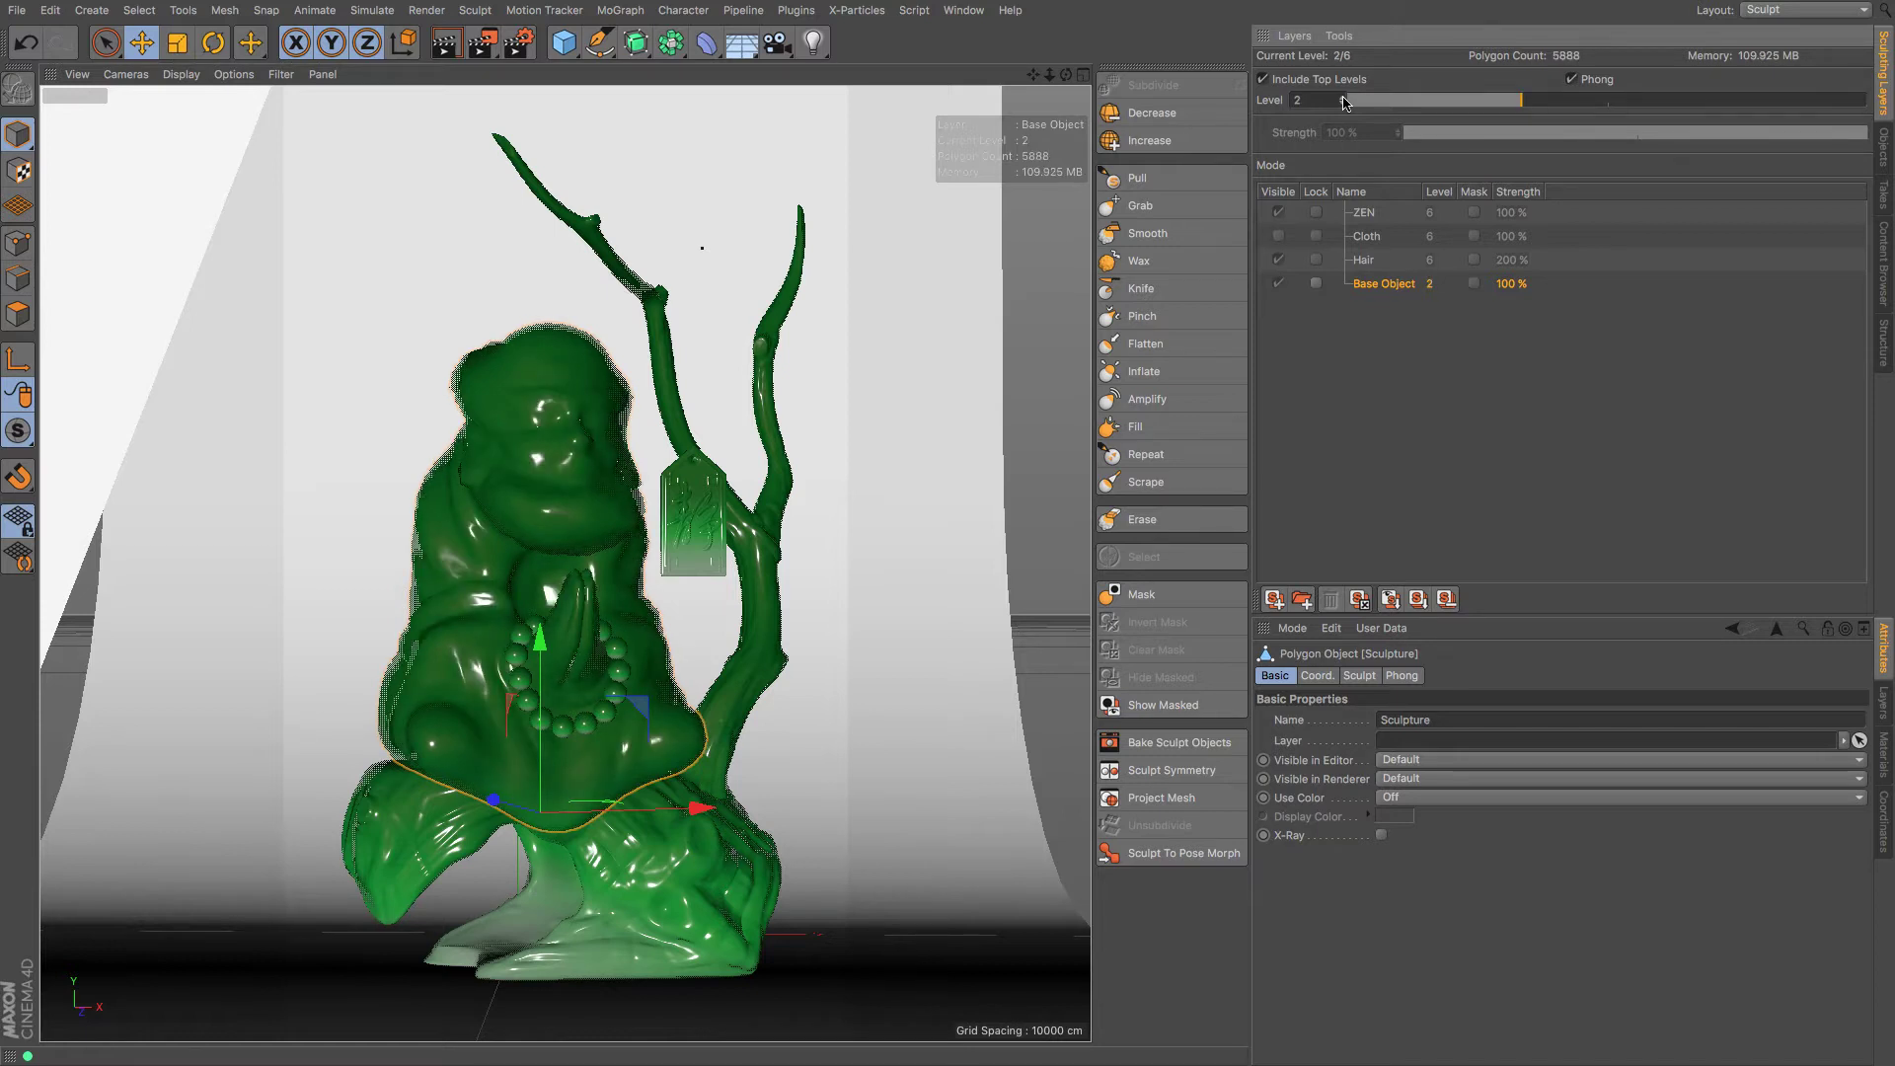
left_click(1345, 98)
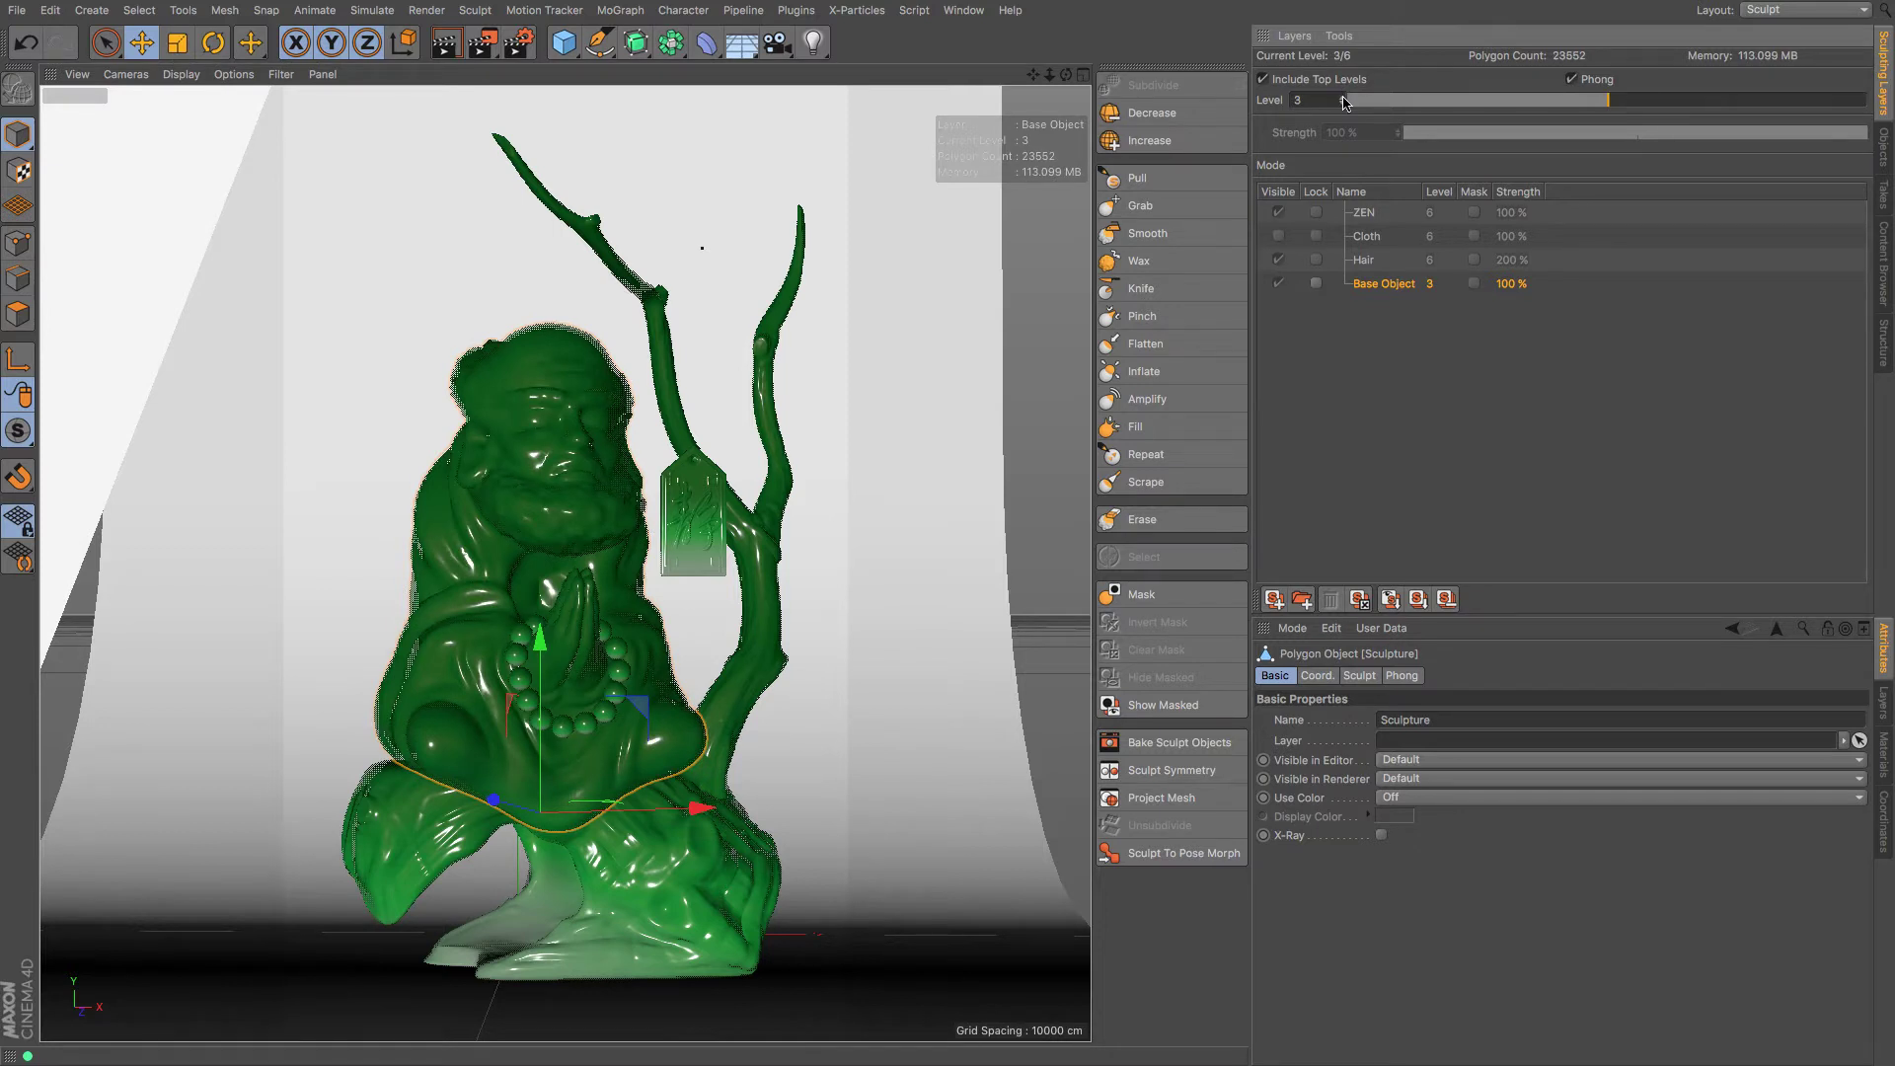
left_click(1345, 97)
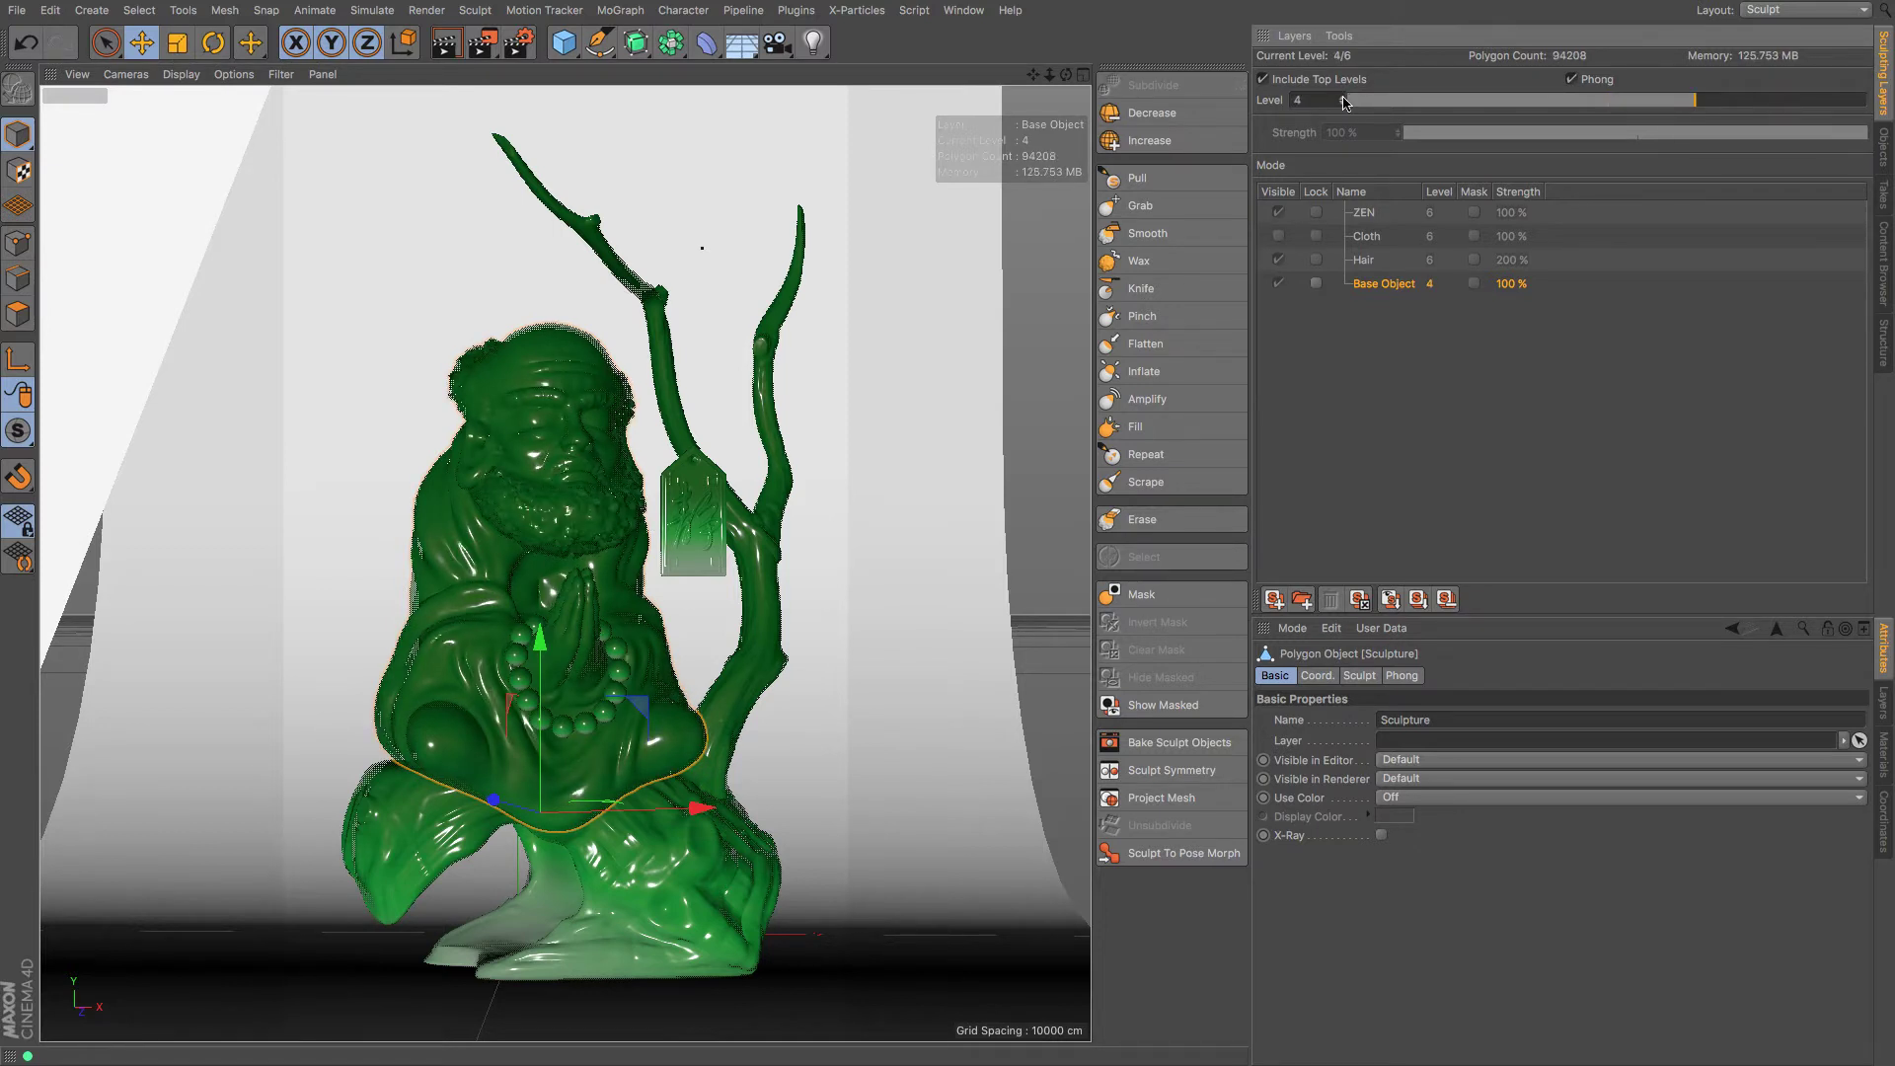
left_click(1345, 98)
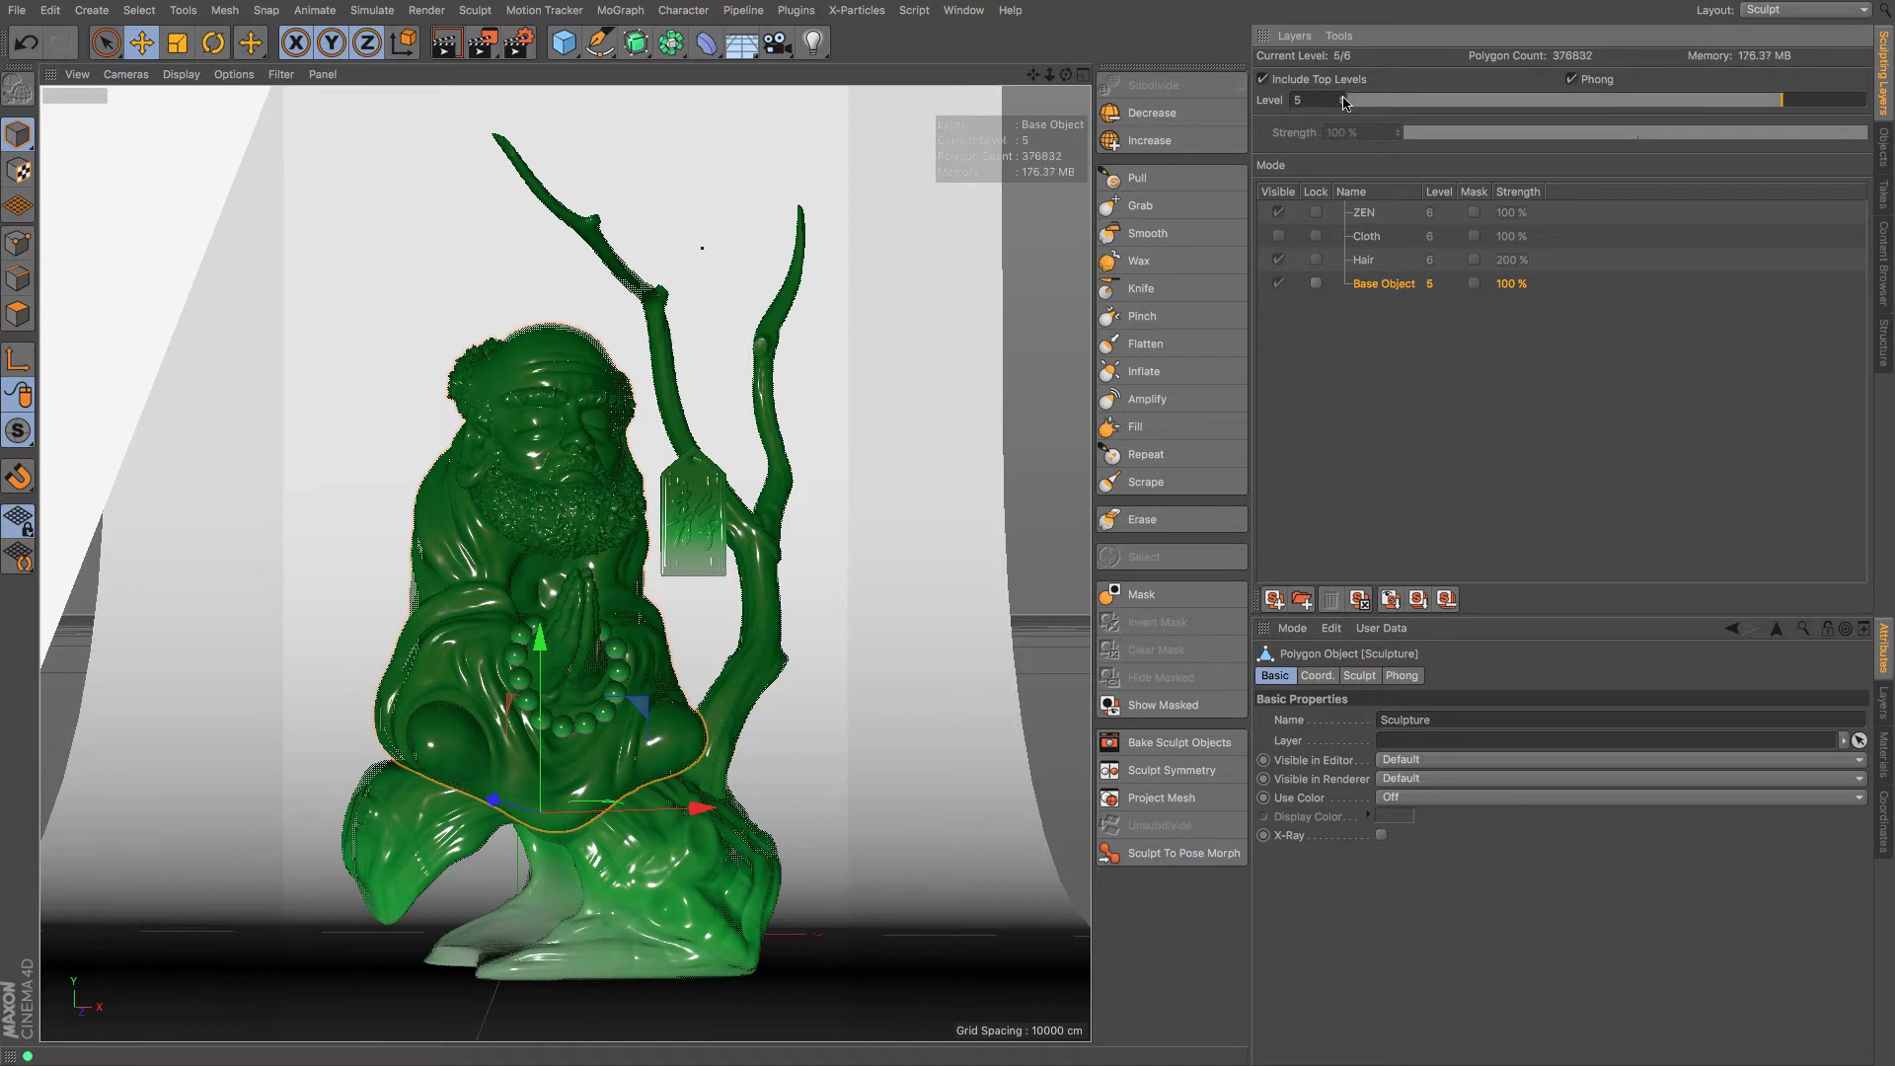
left_click(1343, 98)
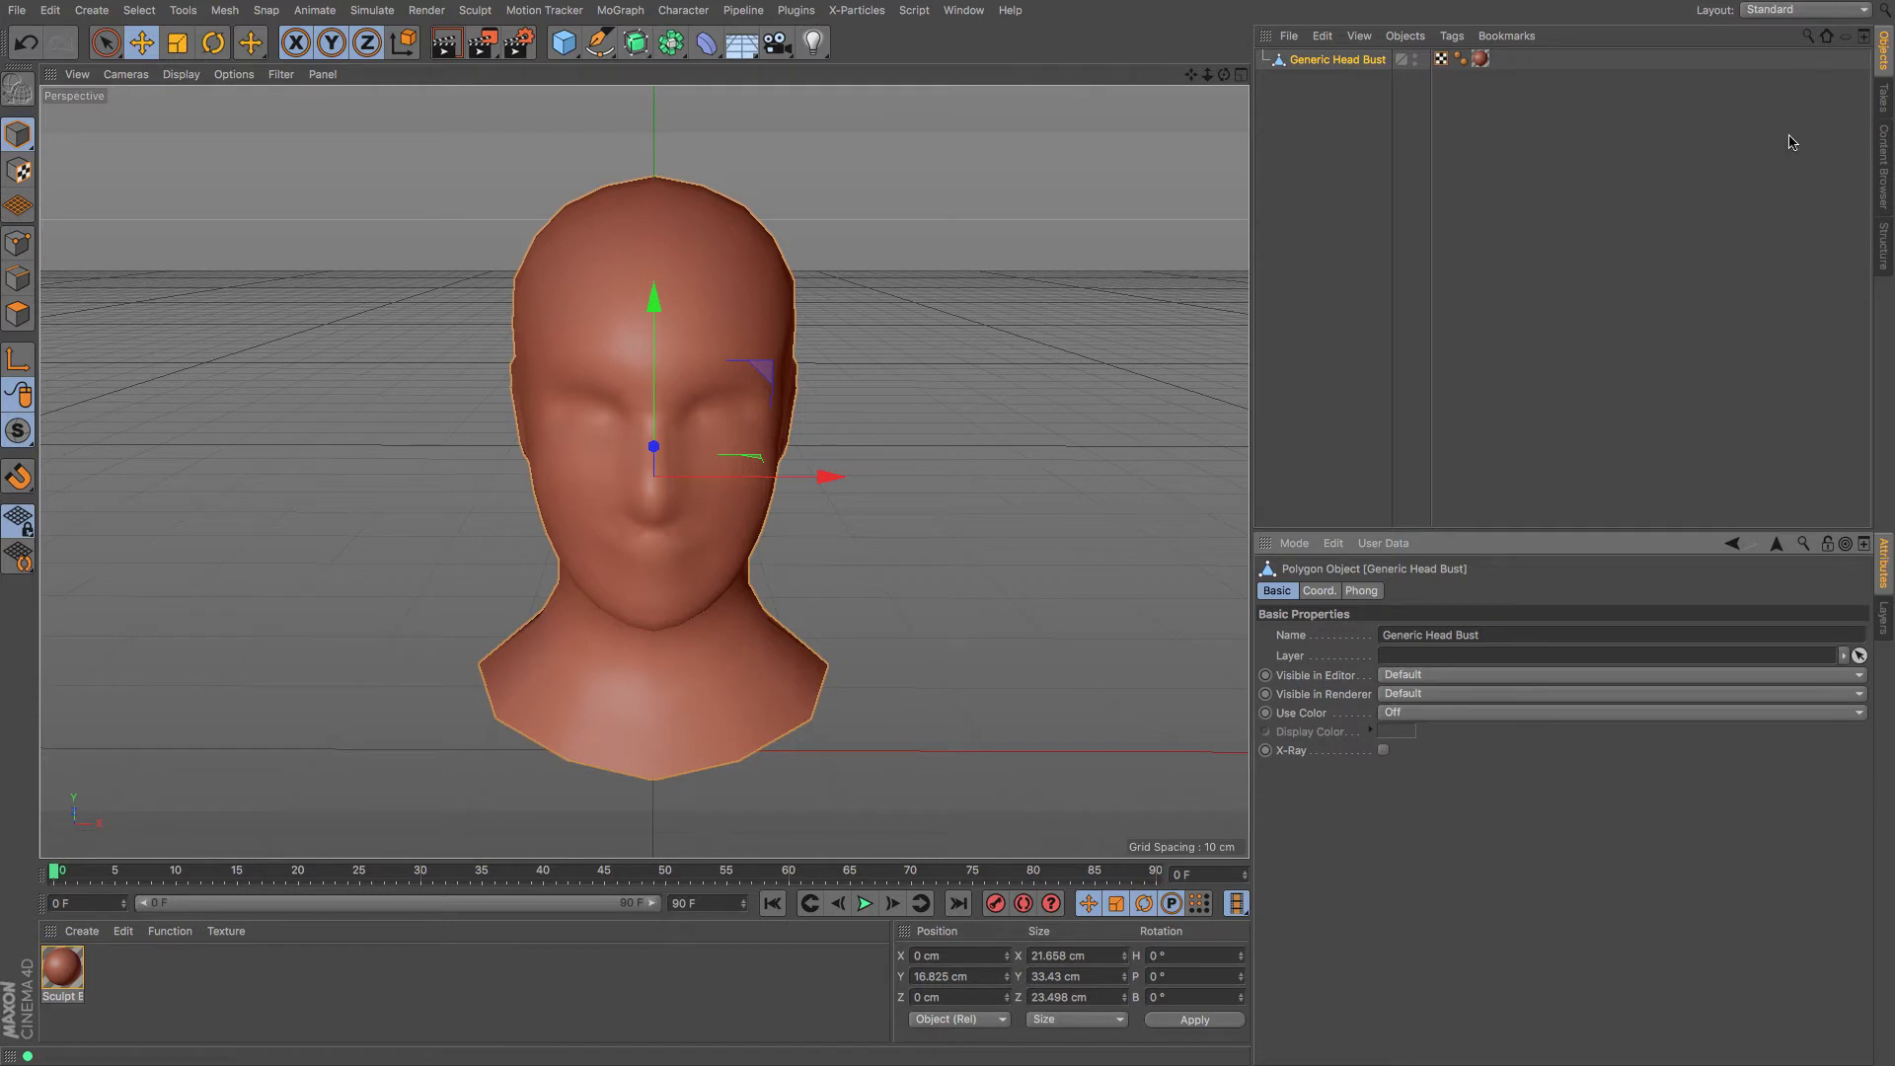
Switch the Generic Head Bust scene to the Sculpt layout and subdivide the head twice.
left_click(1800, 12)
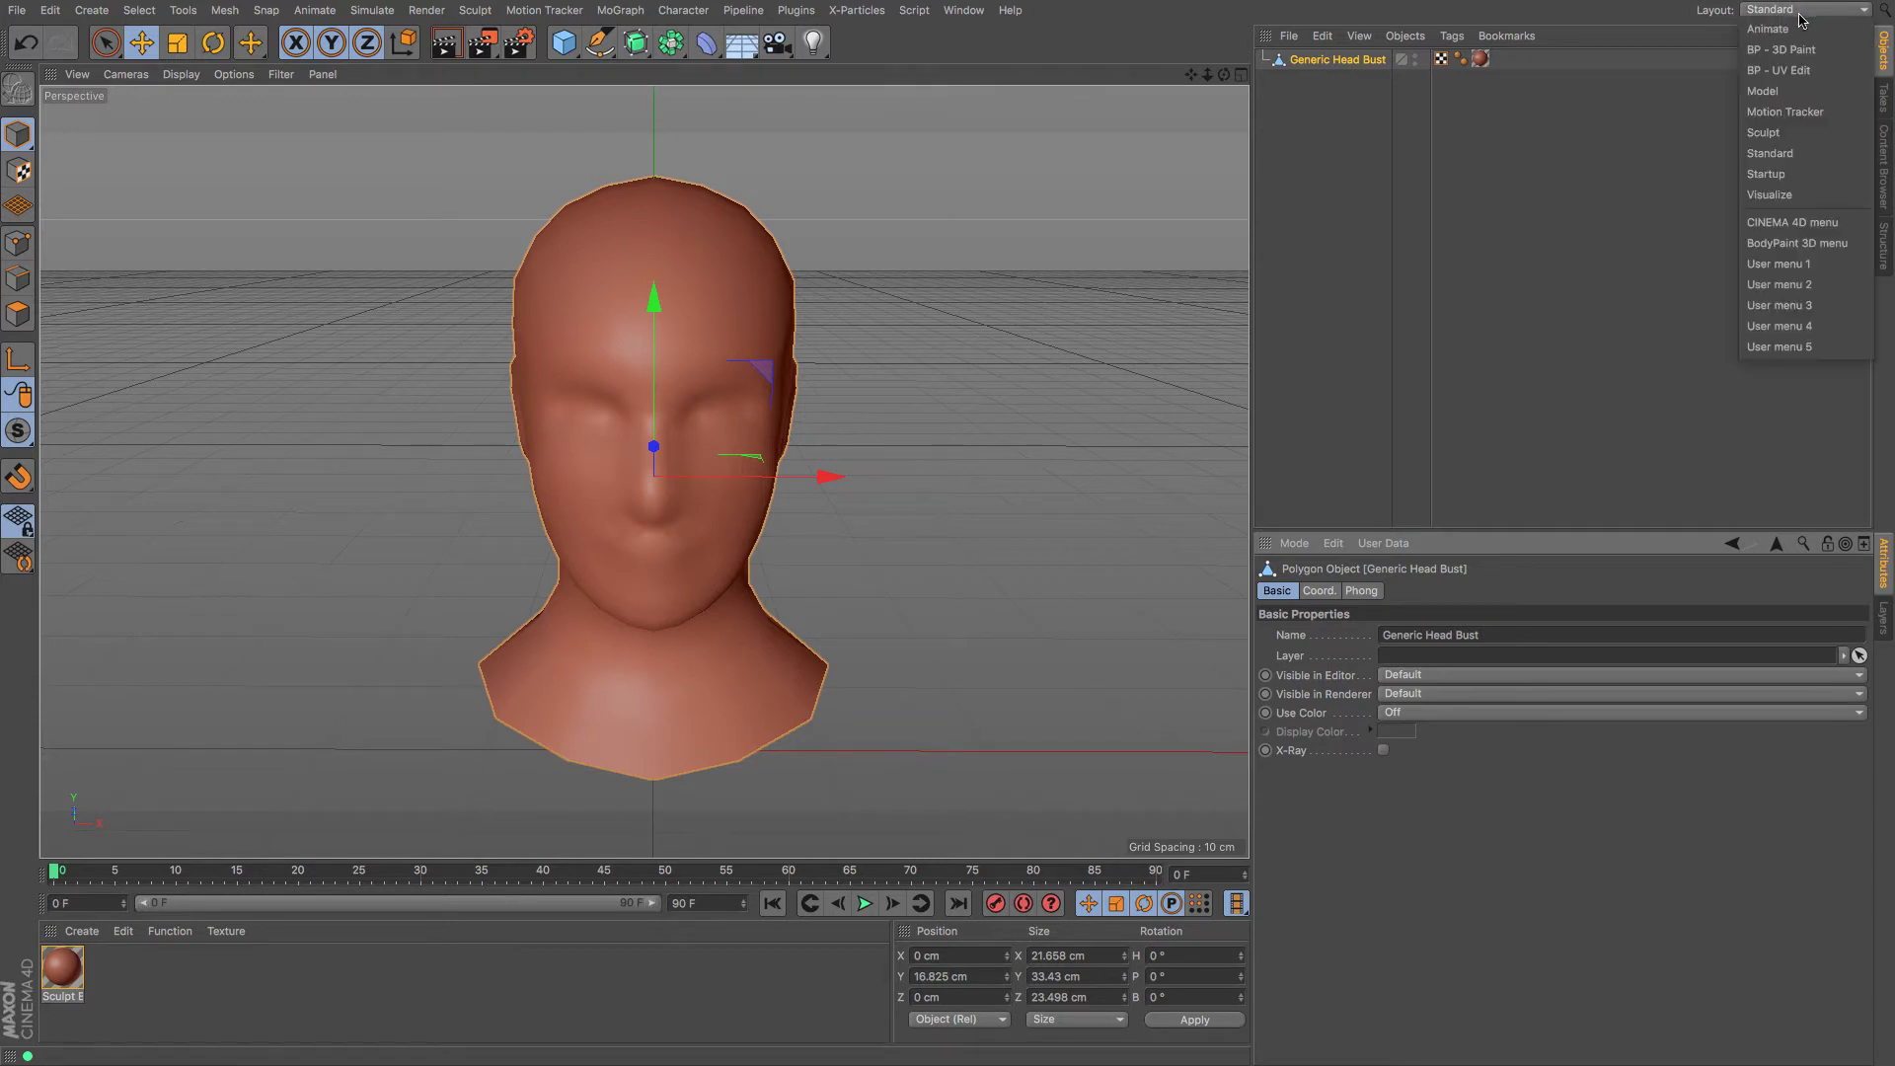
left_click(1804, 132)
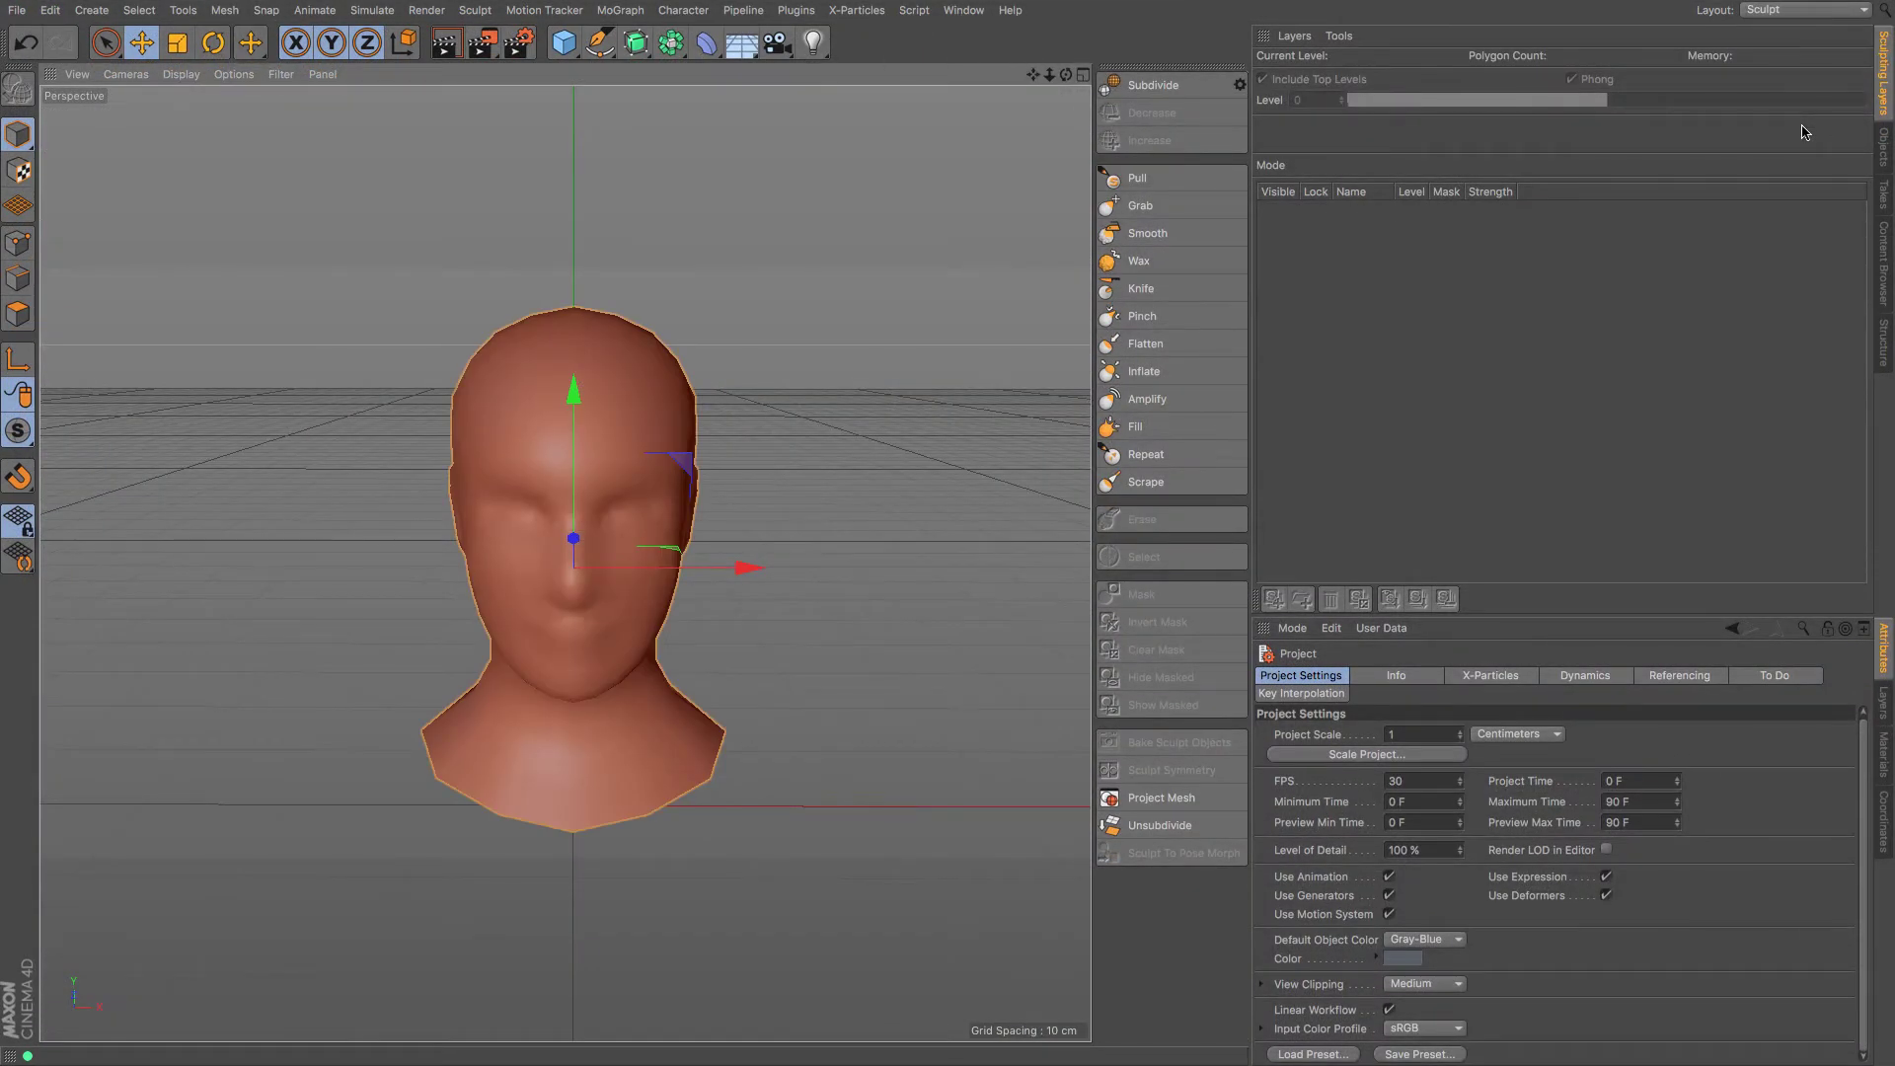
left_click(1178, 86)
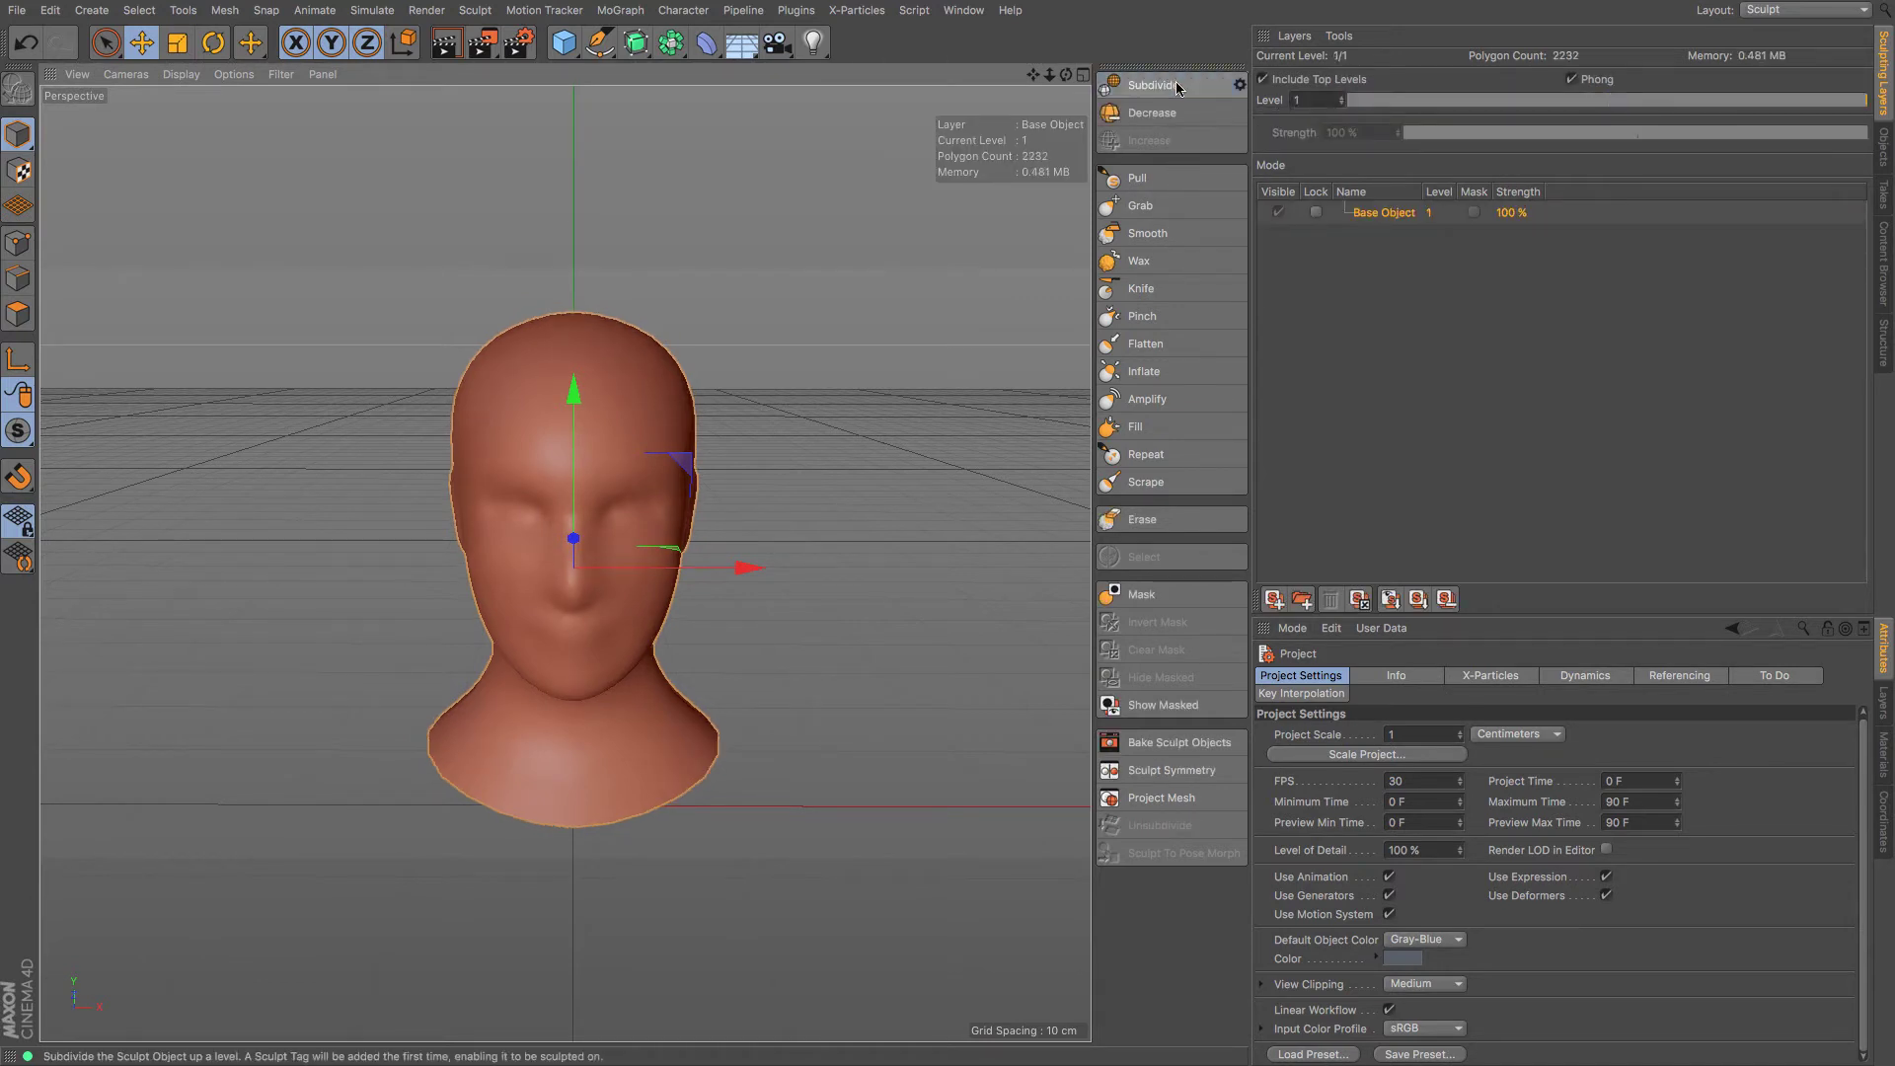
left_click(1177, 86)
Build up the brow ridge, forehead and upper skull with freehand strokes of the Pull brush.
left_click(1137, 177)
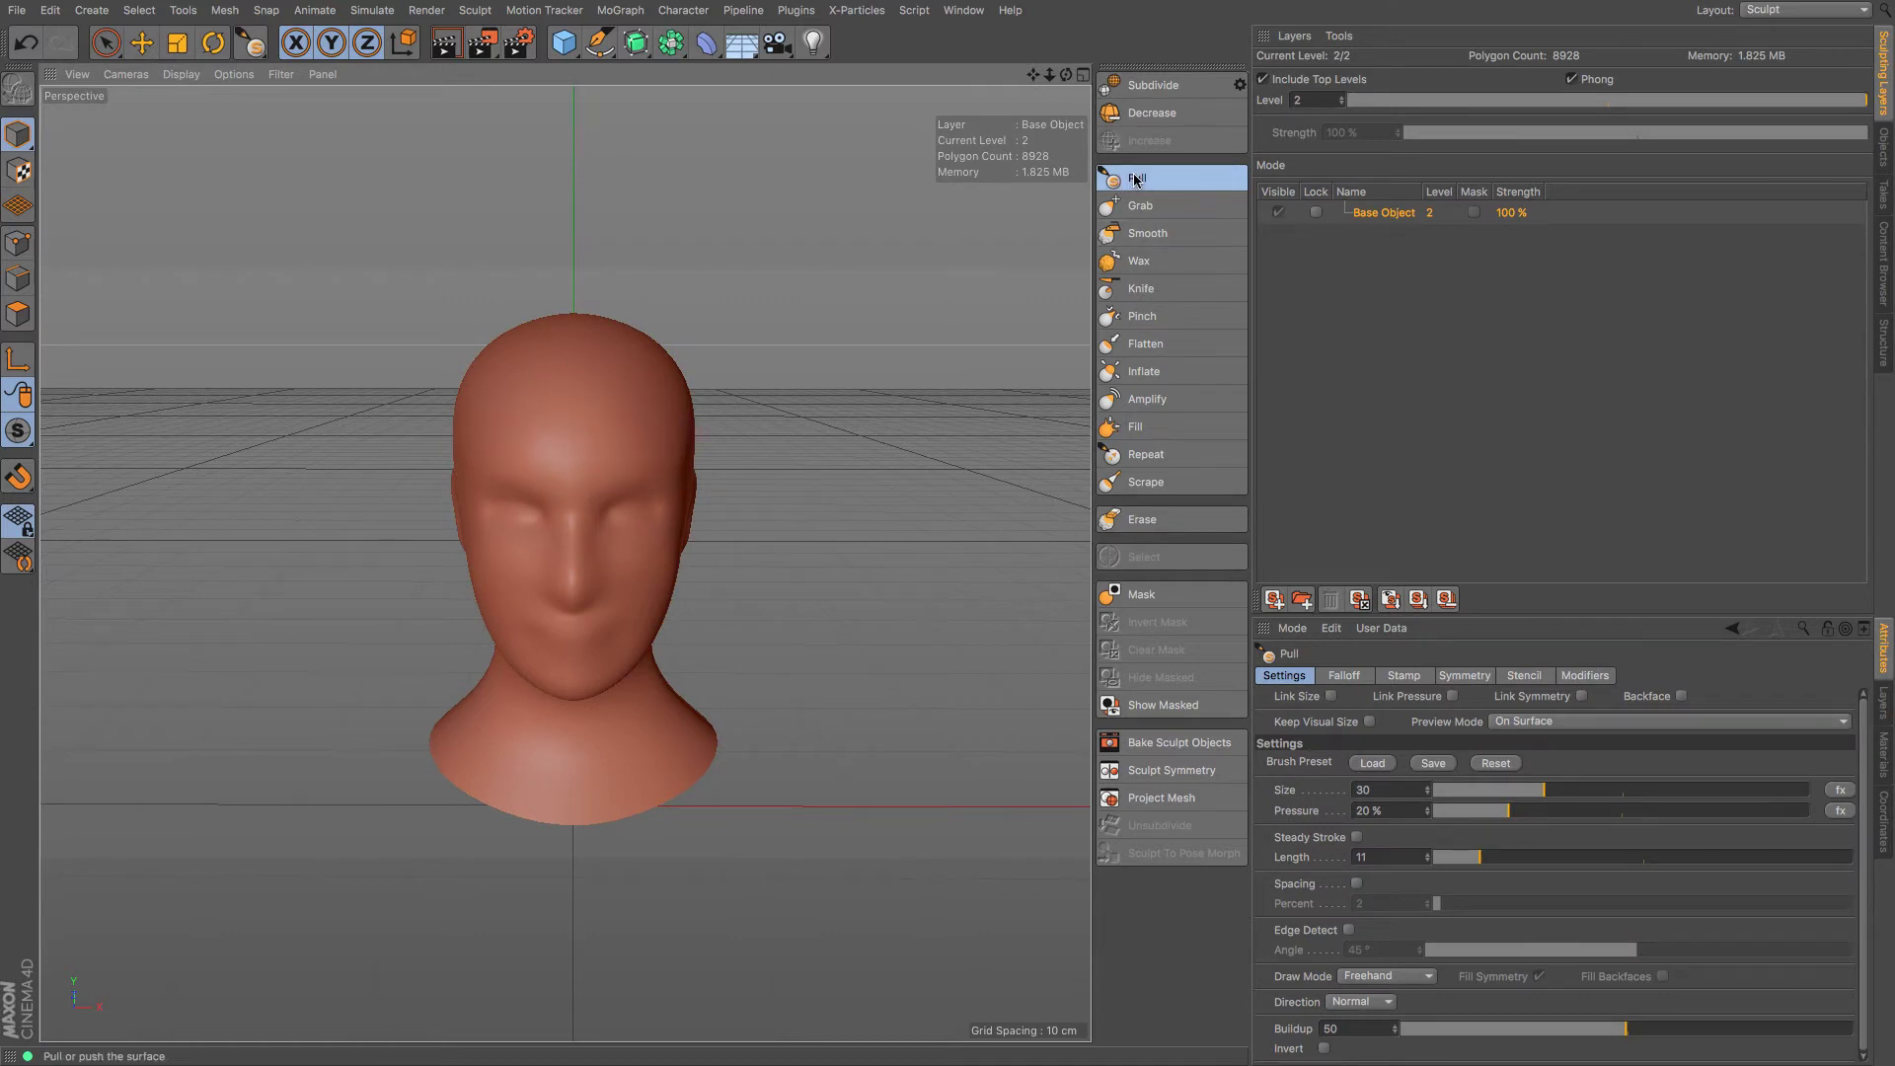
mouse_move(579, 461)
left_mouse_down()
mouse_move(469, 465)
mouse_move(671, 452)
mouse_move(547, 476)
left_mouse_up()
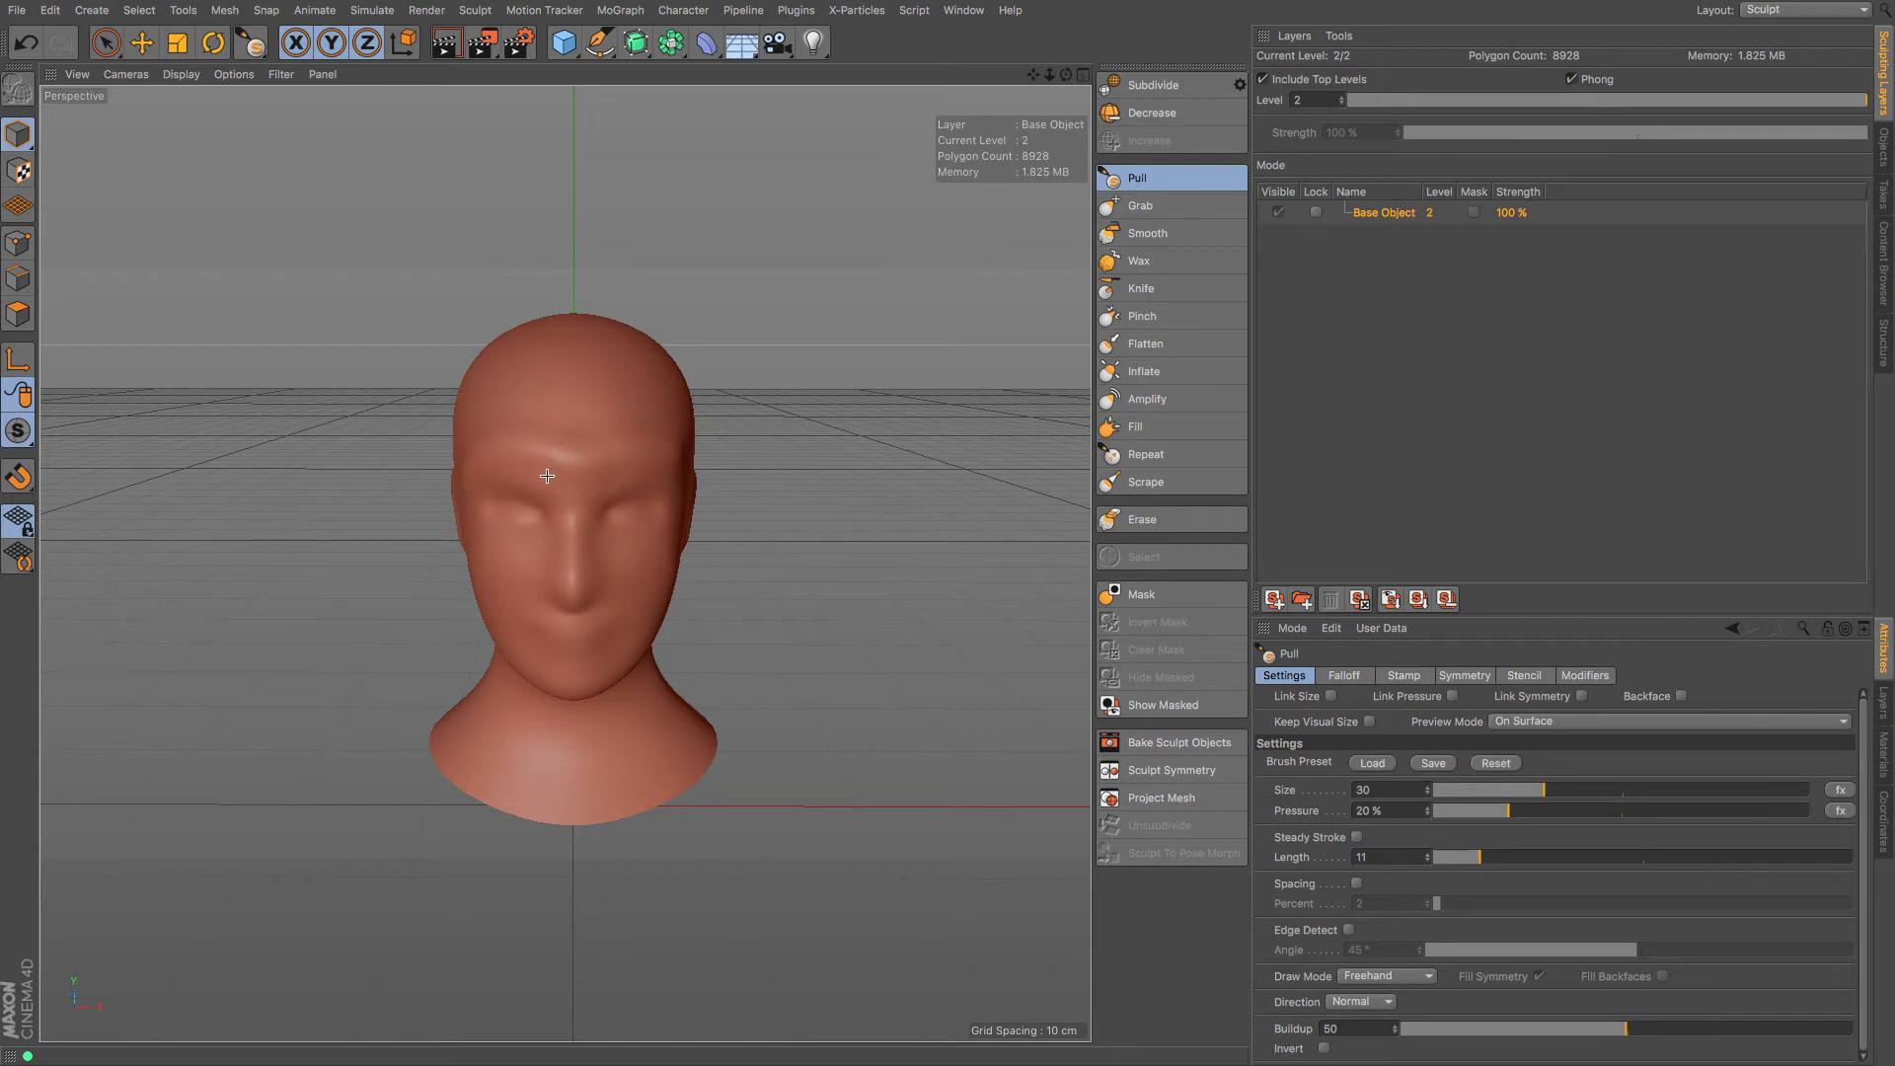
mouse_move(680, 456)
left_mouse_down()
mouse_move(604, 456)
mouse_move(584, 480)
mouse_move(476, 459)
mouse_move(668, 451)
mouse_move(673, 473)
left_mouse_up()
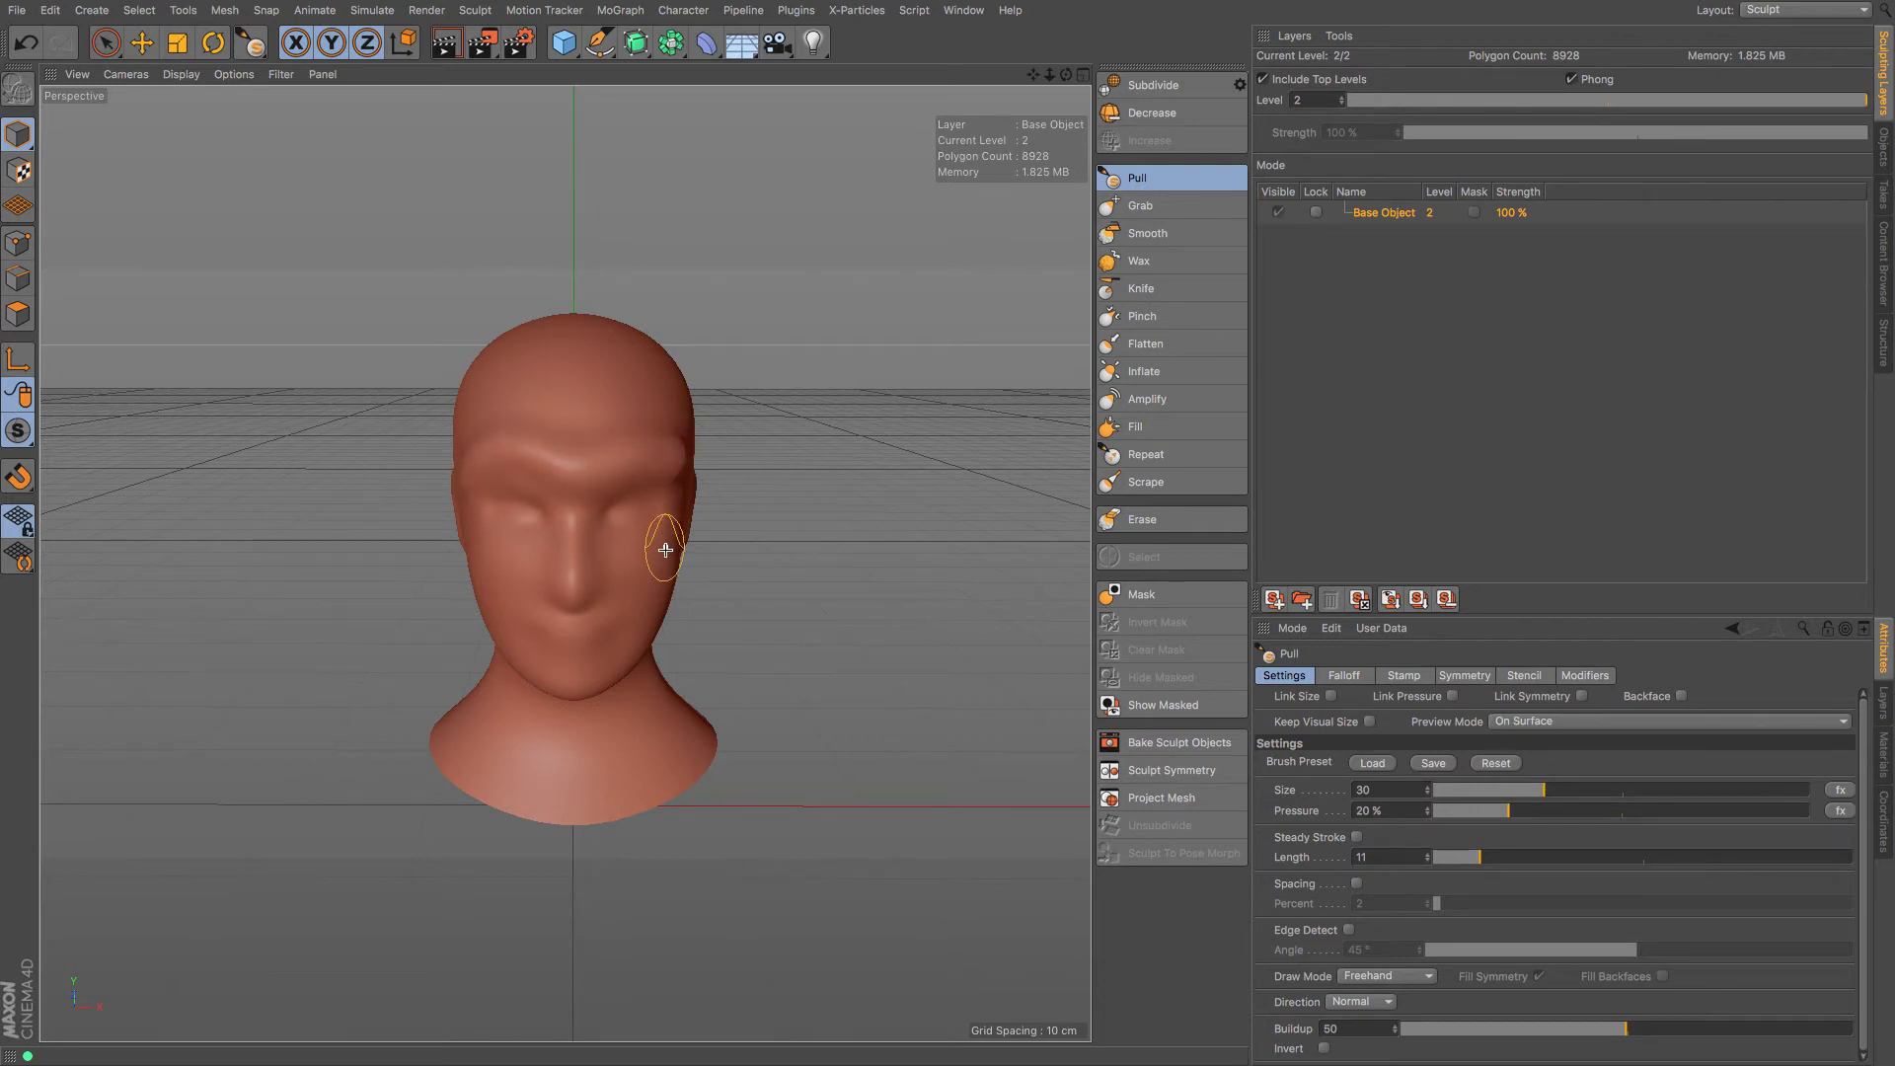
left_click_drag(663, 551, 608, 554)
left_click_drag(1066, 75, 888, 103)
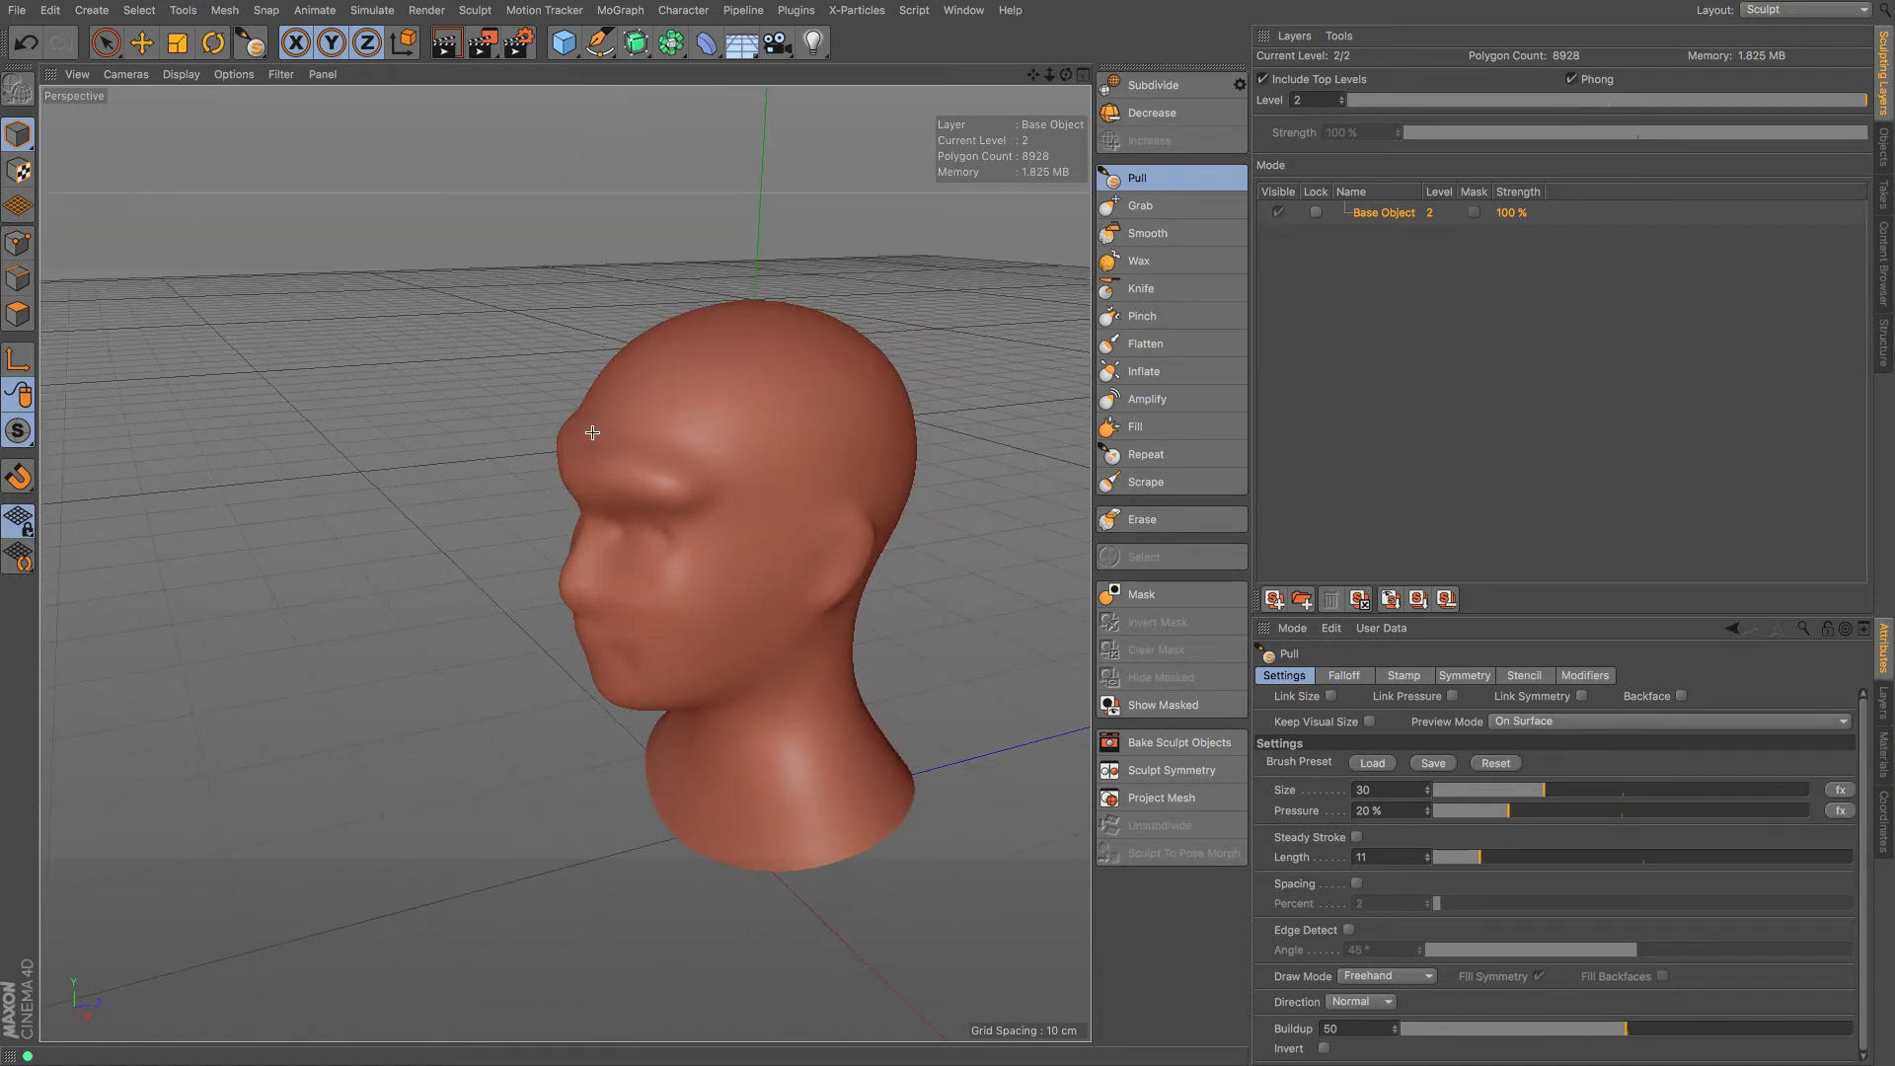
mouse_move(678, 346)
left_mouse_down()
mouse_move(580, 454)
mouse_move(713, 330)
mouse_move(579, 442)
mouse_move(673, 326)
mouse_move(670, 443)
mouse_move(642, 419)
mouse_move(660, 394)
left_mouse_up()
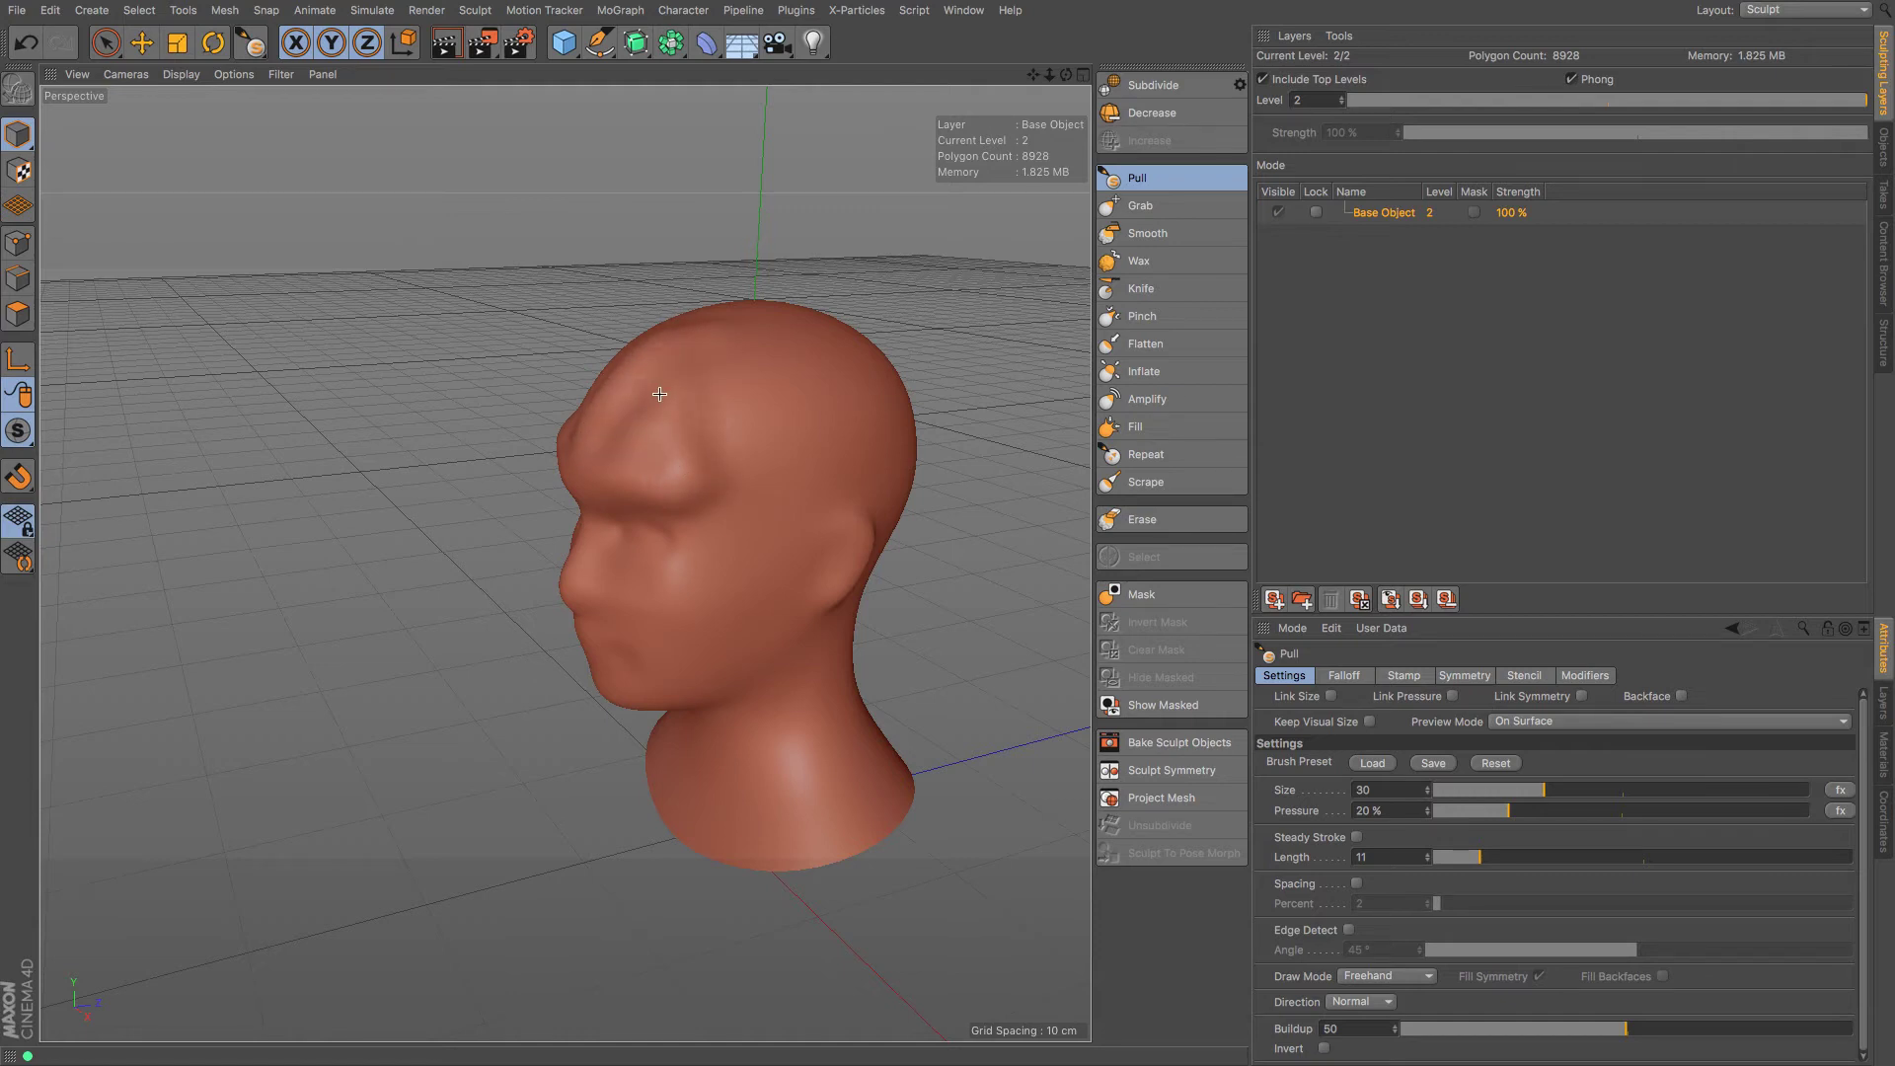
left_click_drag(1066, 75, 1259, 110)
mouse_move(486, 318)
left_mouse_down()
mouse_move(538, 360)
mouse_move(478, 409)
mouse_move(553, 414)
mouse_move(566, 353)
left_mouse_up()
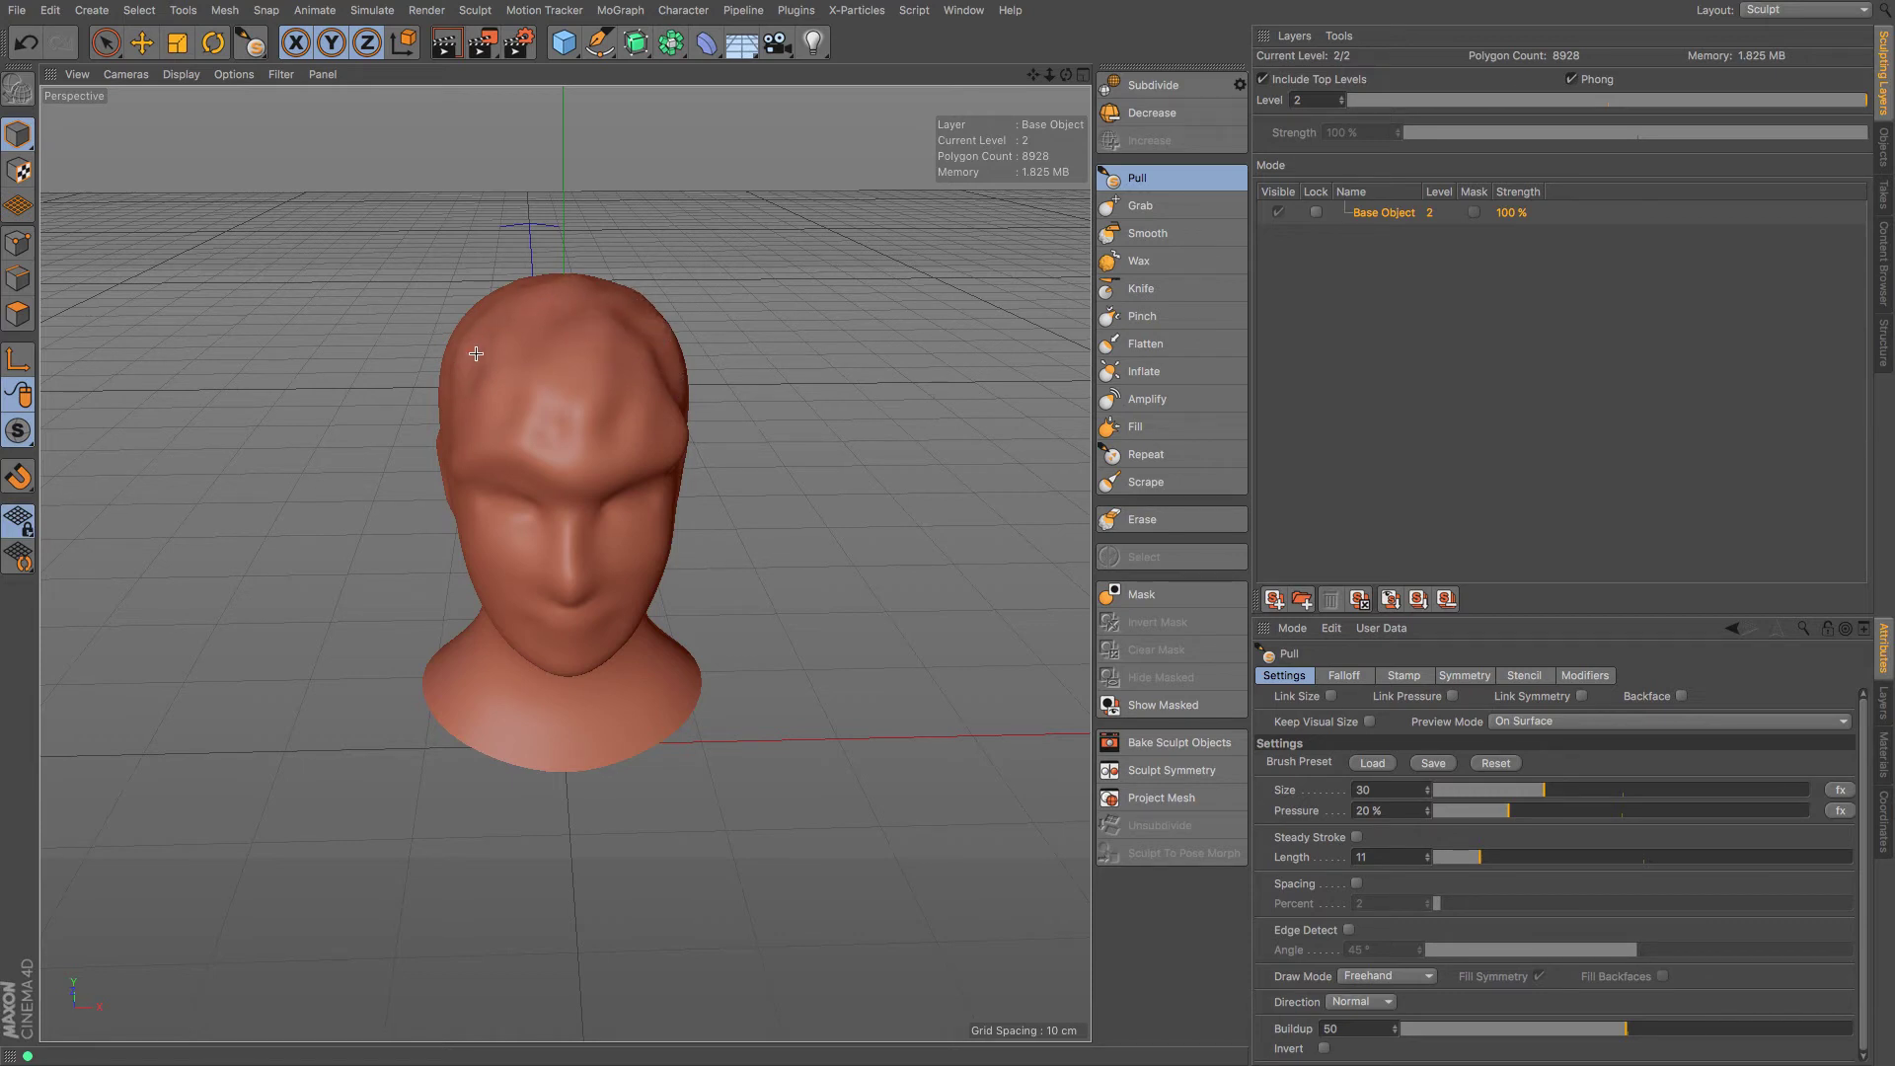
Push grooves into one cheek with the inverted Pull brush and add a stroke across the mouth and jaw.
left_click_drag(1066, 76, 1056, 81)
mouse_move(634, 560)
left_mouse_down("ctrl")
mouse_move(613, 584)
mouse_move(699, 574)
mouse_move(637, 589)
mouse_move(664, 594)
mouse_move(592, 587)
left_mouse_up("ctrl")
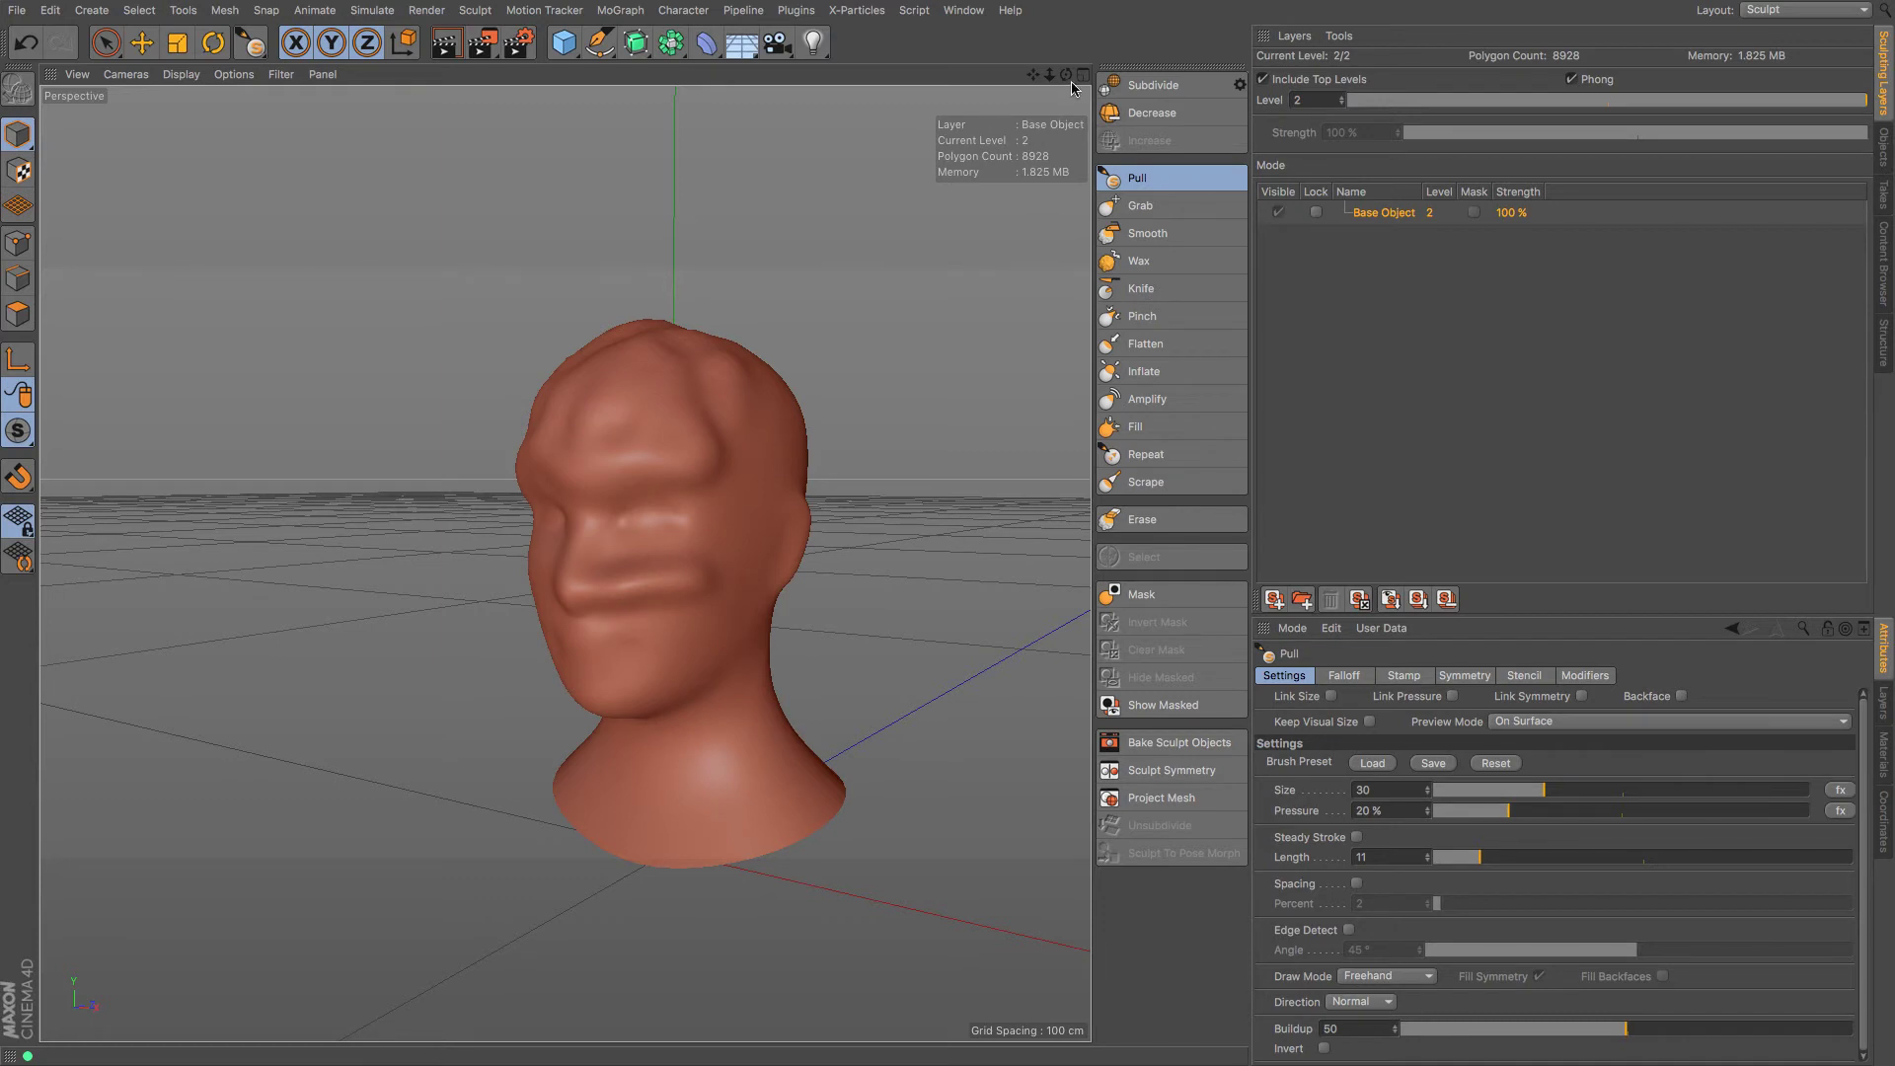
left_click_drag(1067, 76, 1123, 87)
mouse_move(586, 622)
left_mouse_down()
mouse_move(629, 651)
mouse_move(580, 607)
mouse_move(636, 645)
left_mouse_up()
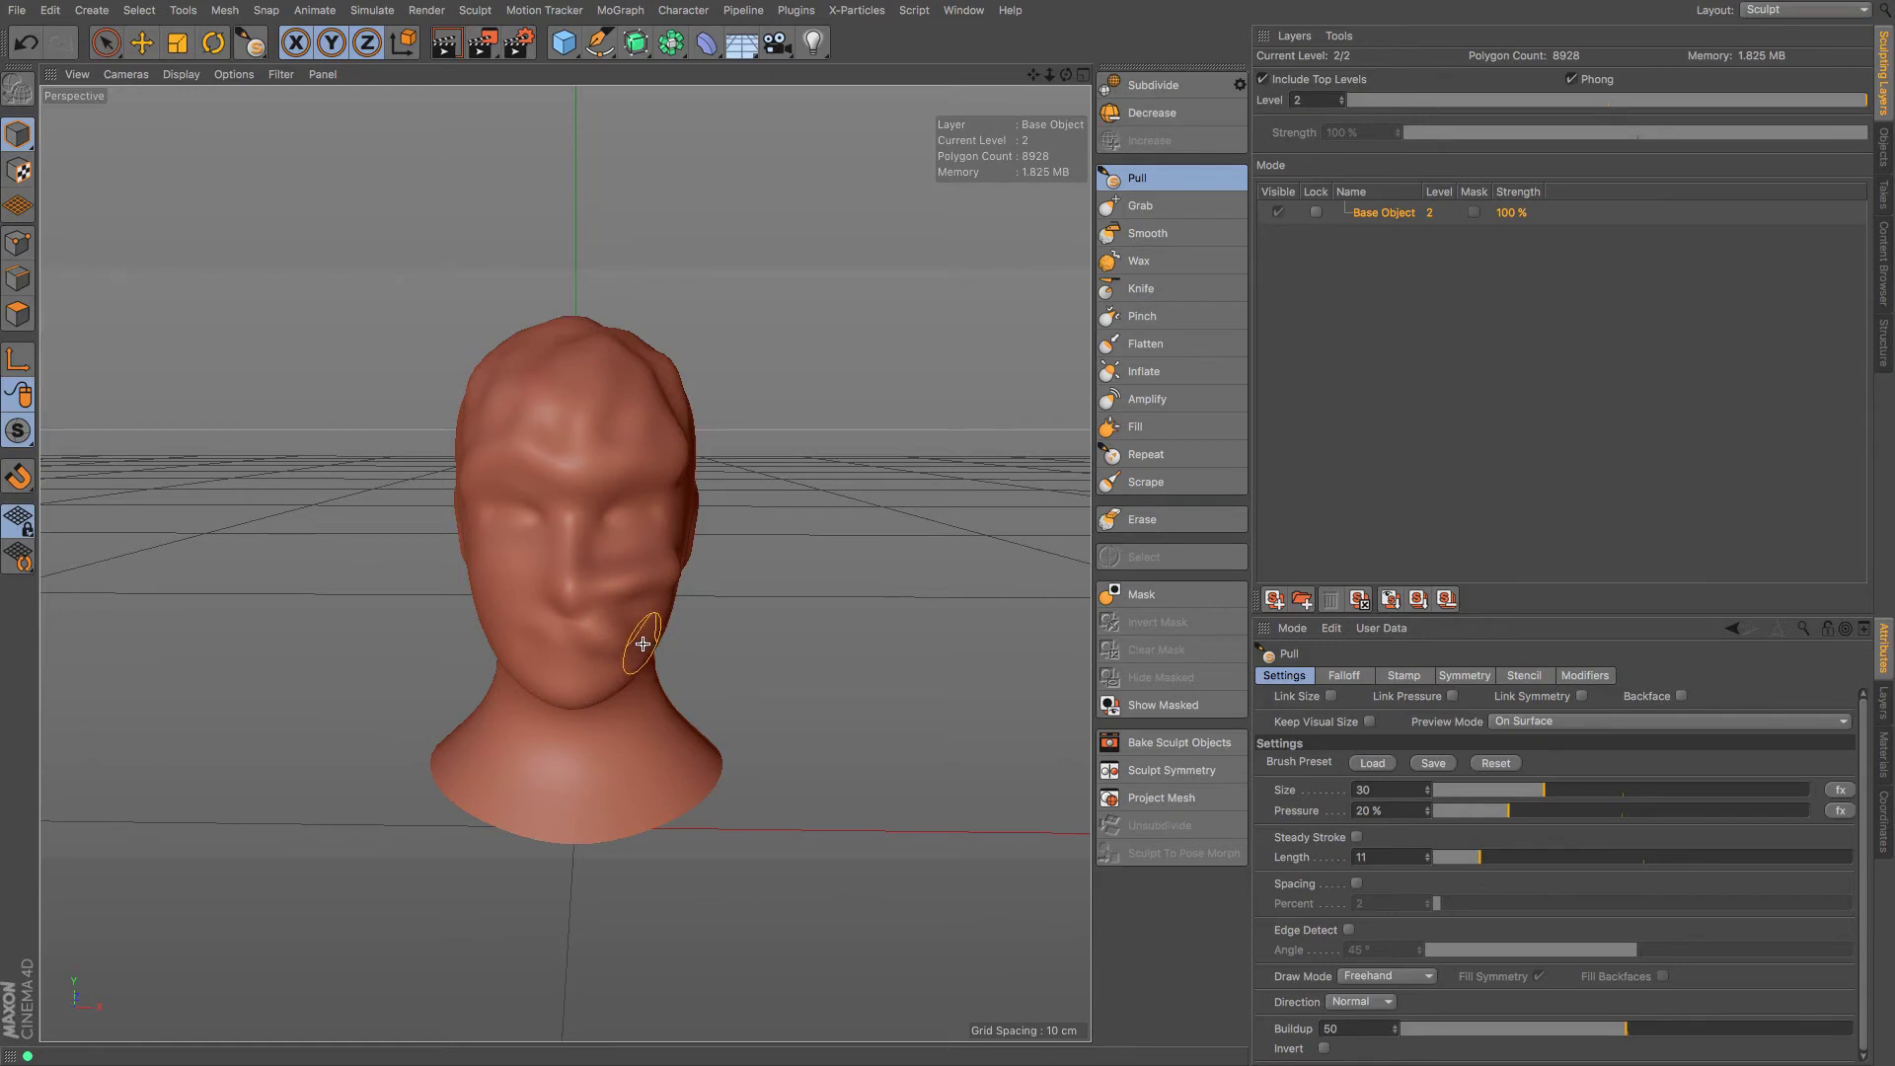
Undo the Pull strokes and the second subdivision on the head.
key("ctrl+z")
key("ctrl+z")
key("ctrl+z")
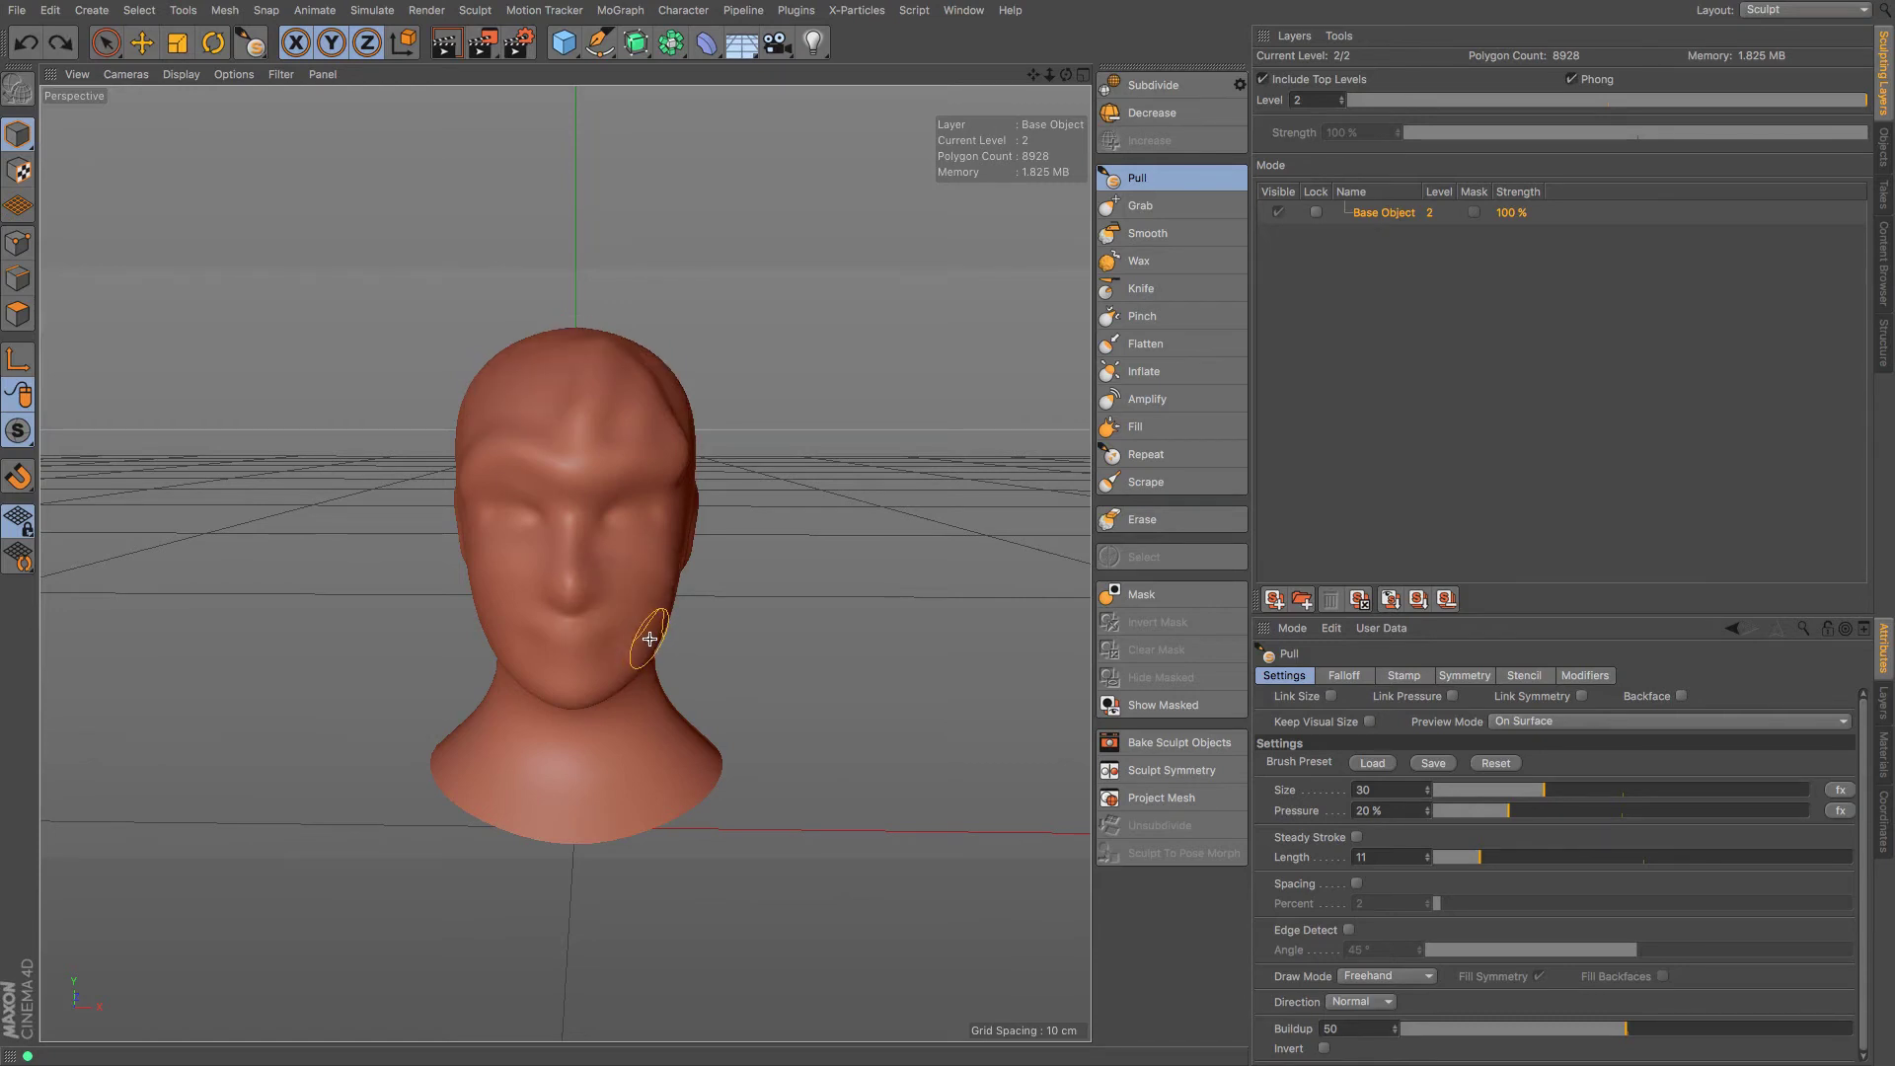
key("ctrl+z")
key("ctrl+z")
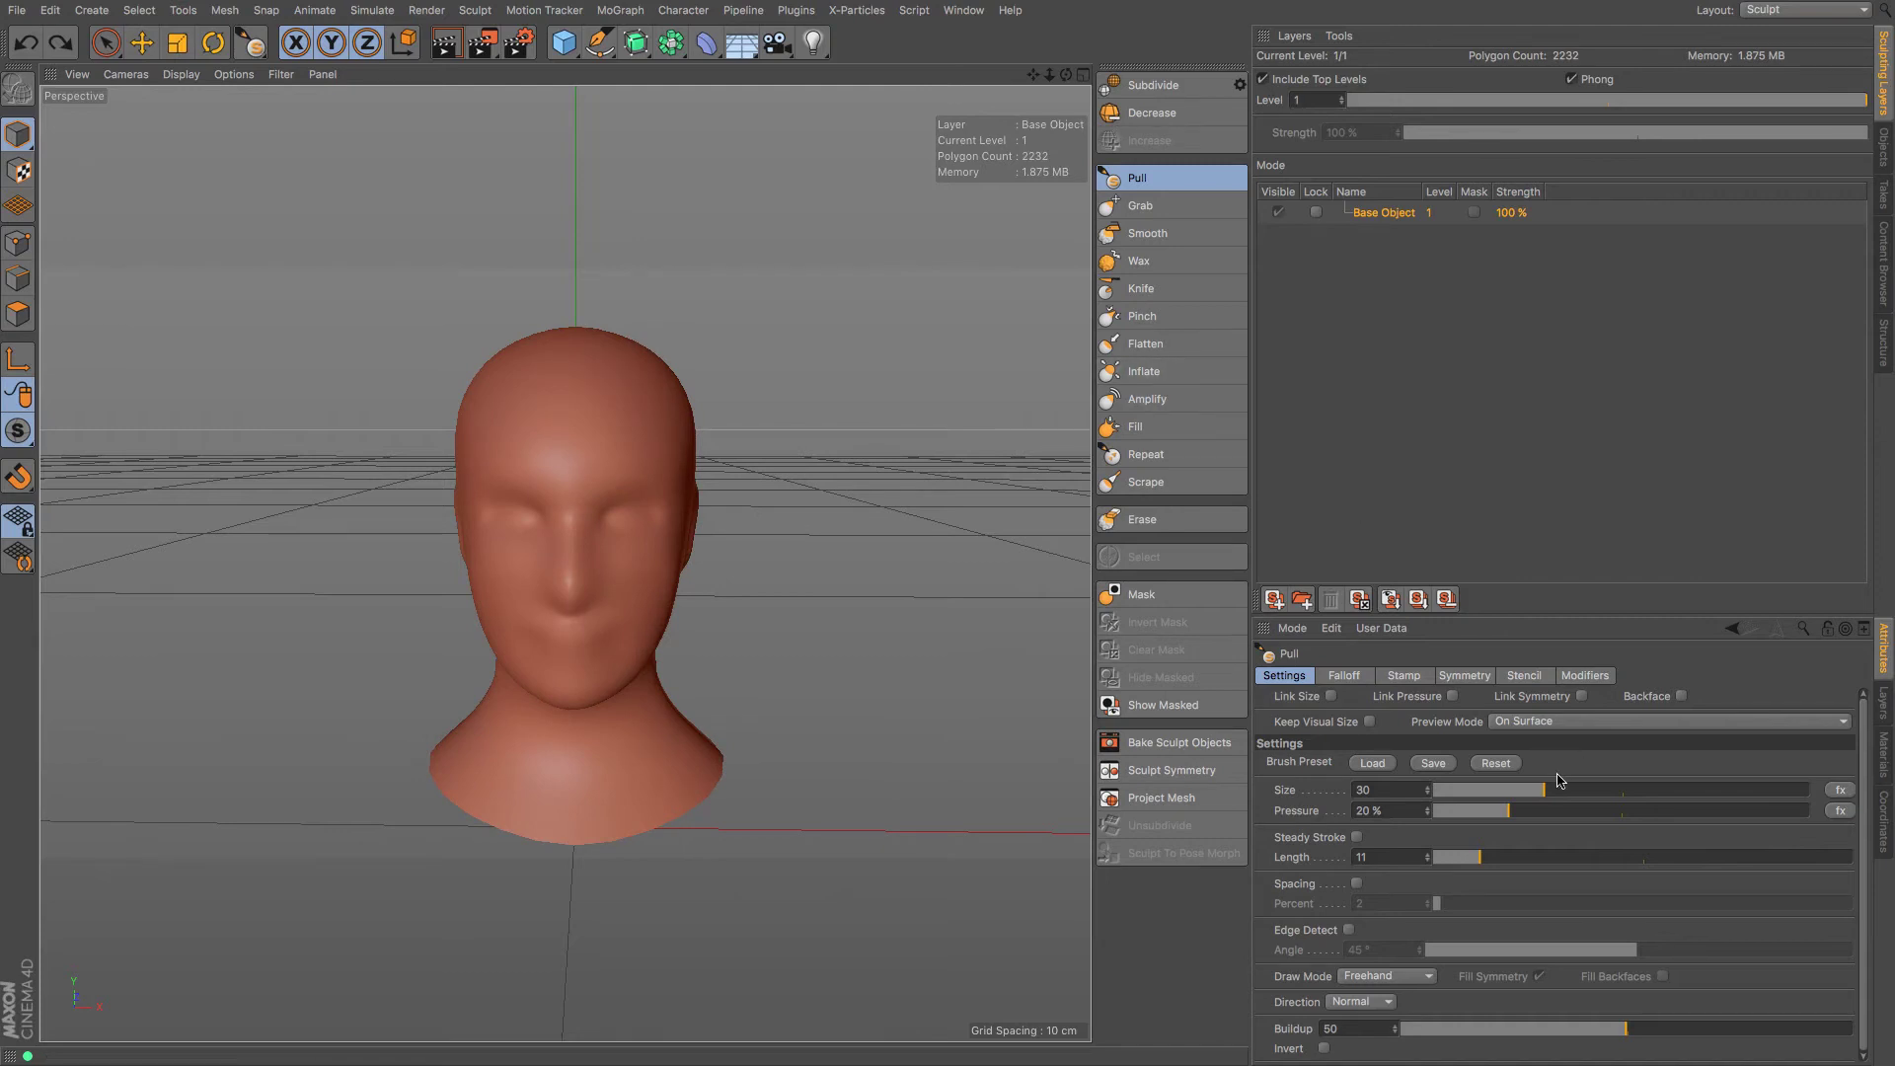
Enable X (YZ) symmetry for the Pull brush and build up the brow on both sides of the head.
left_click(1461, 678)
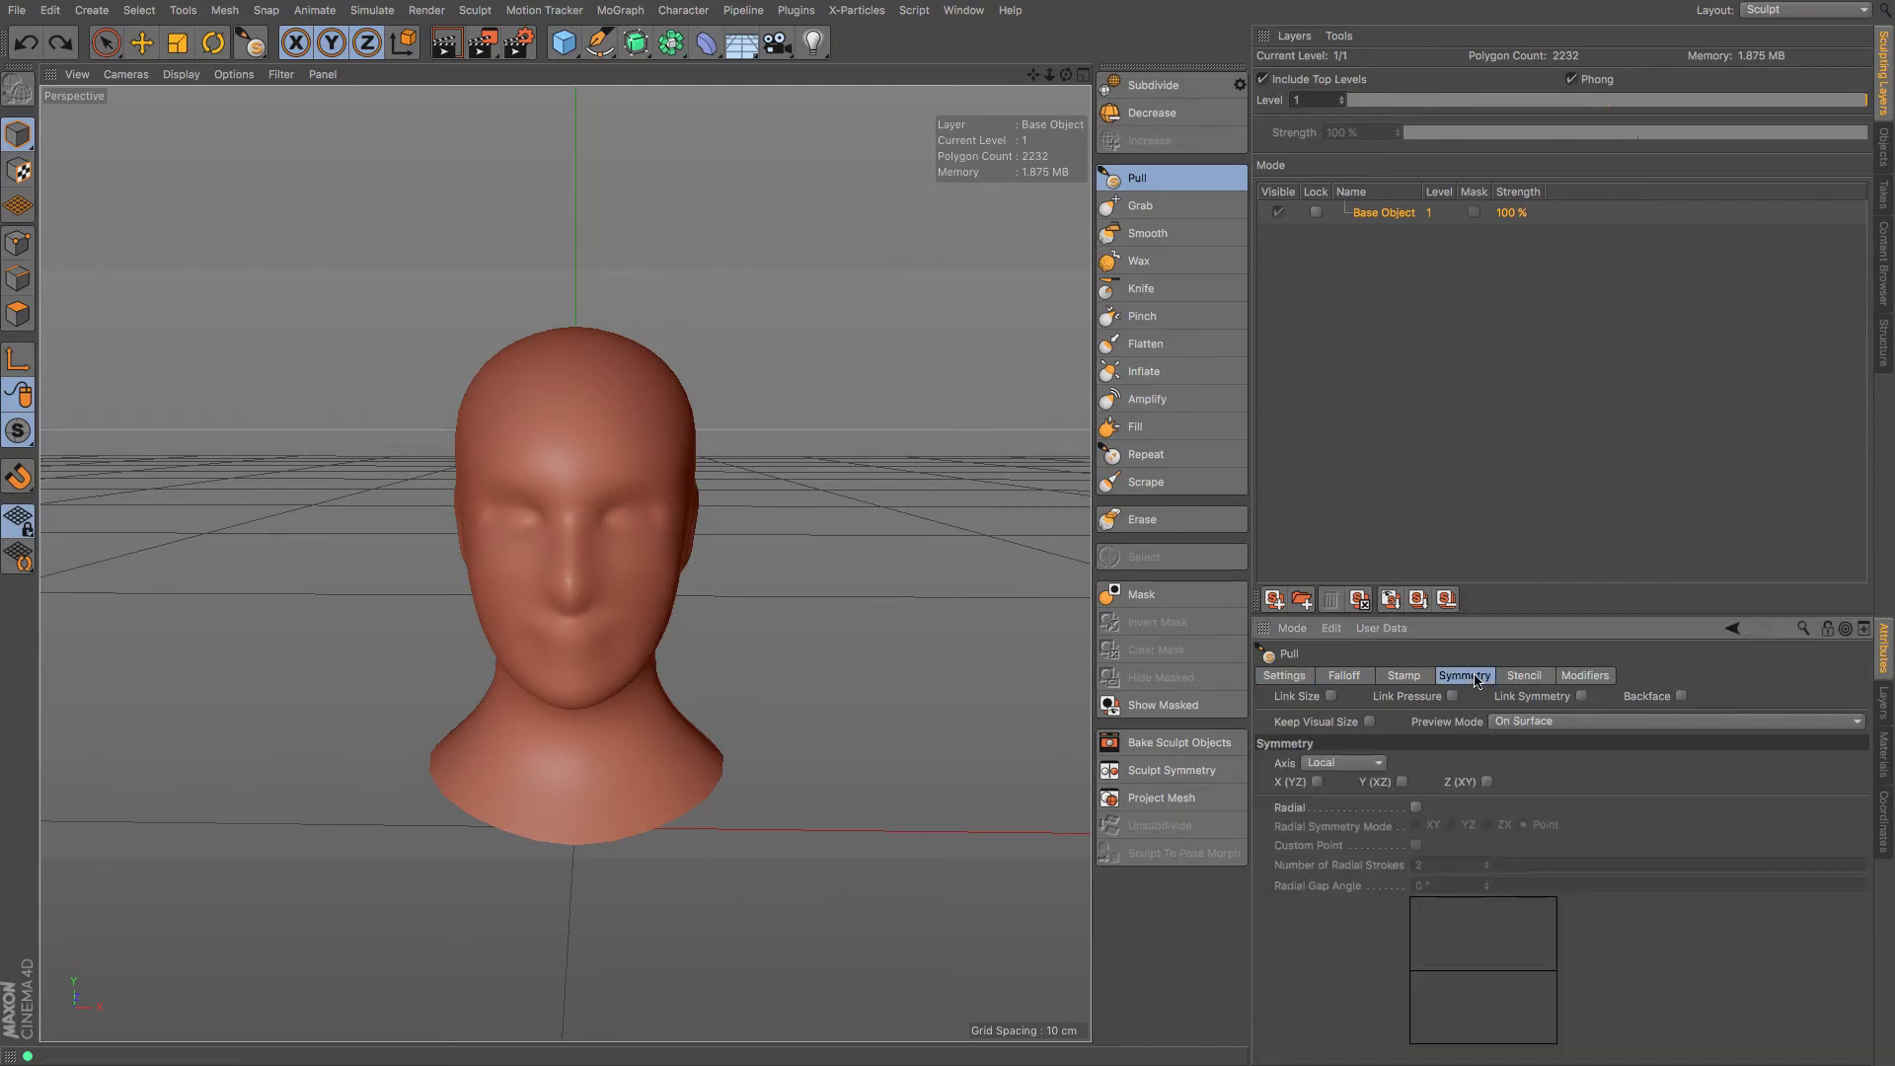
left_click(1318, 782)
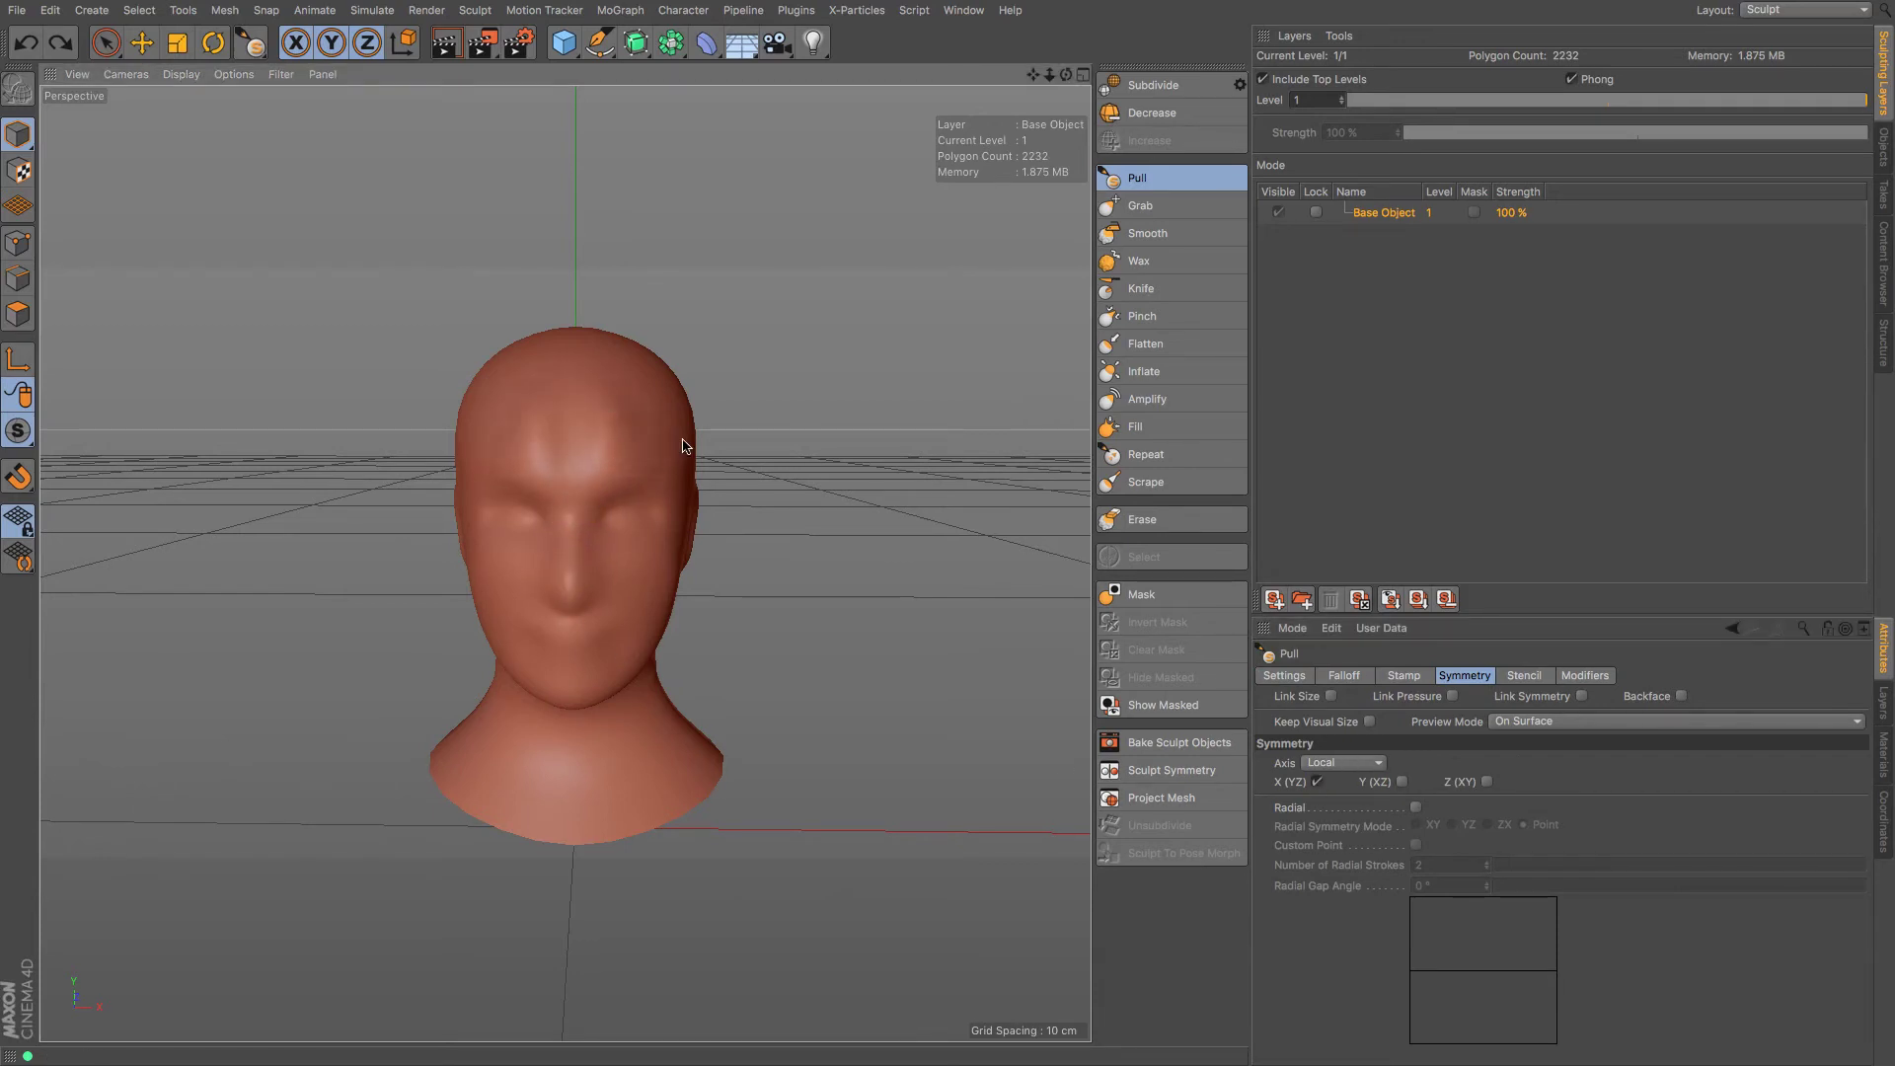
mouse_move(683, 471)
left_mouse_down()
mouse_move(622, 501)
mouse_move(651, 497)
mouse_move(677, 422)
left_mouse_up()
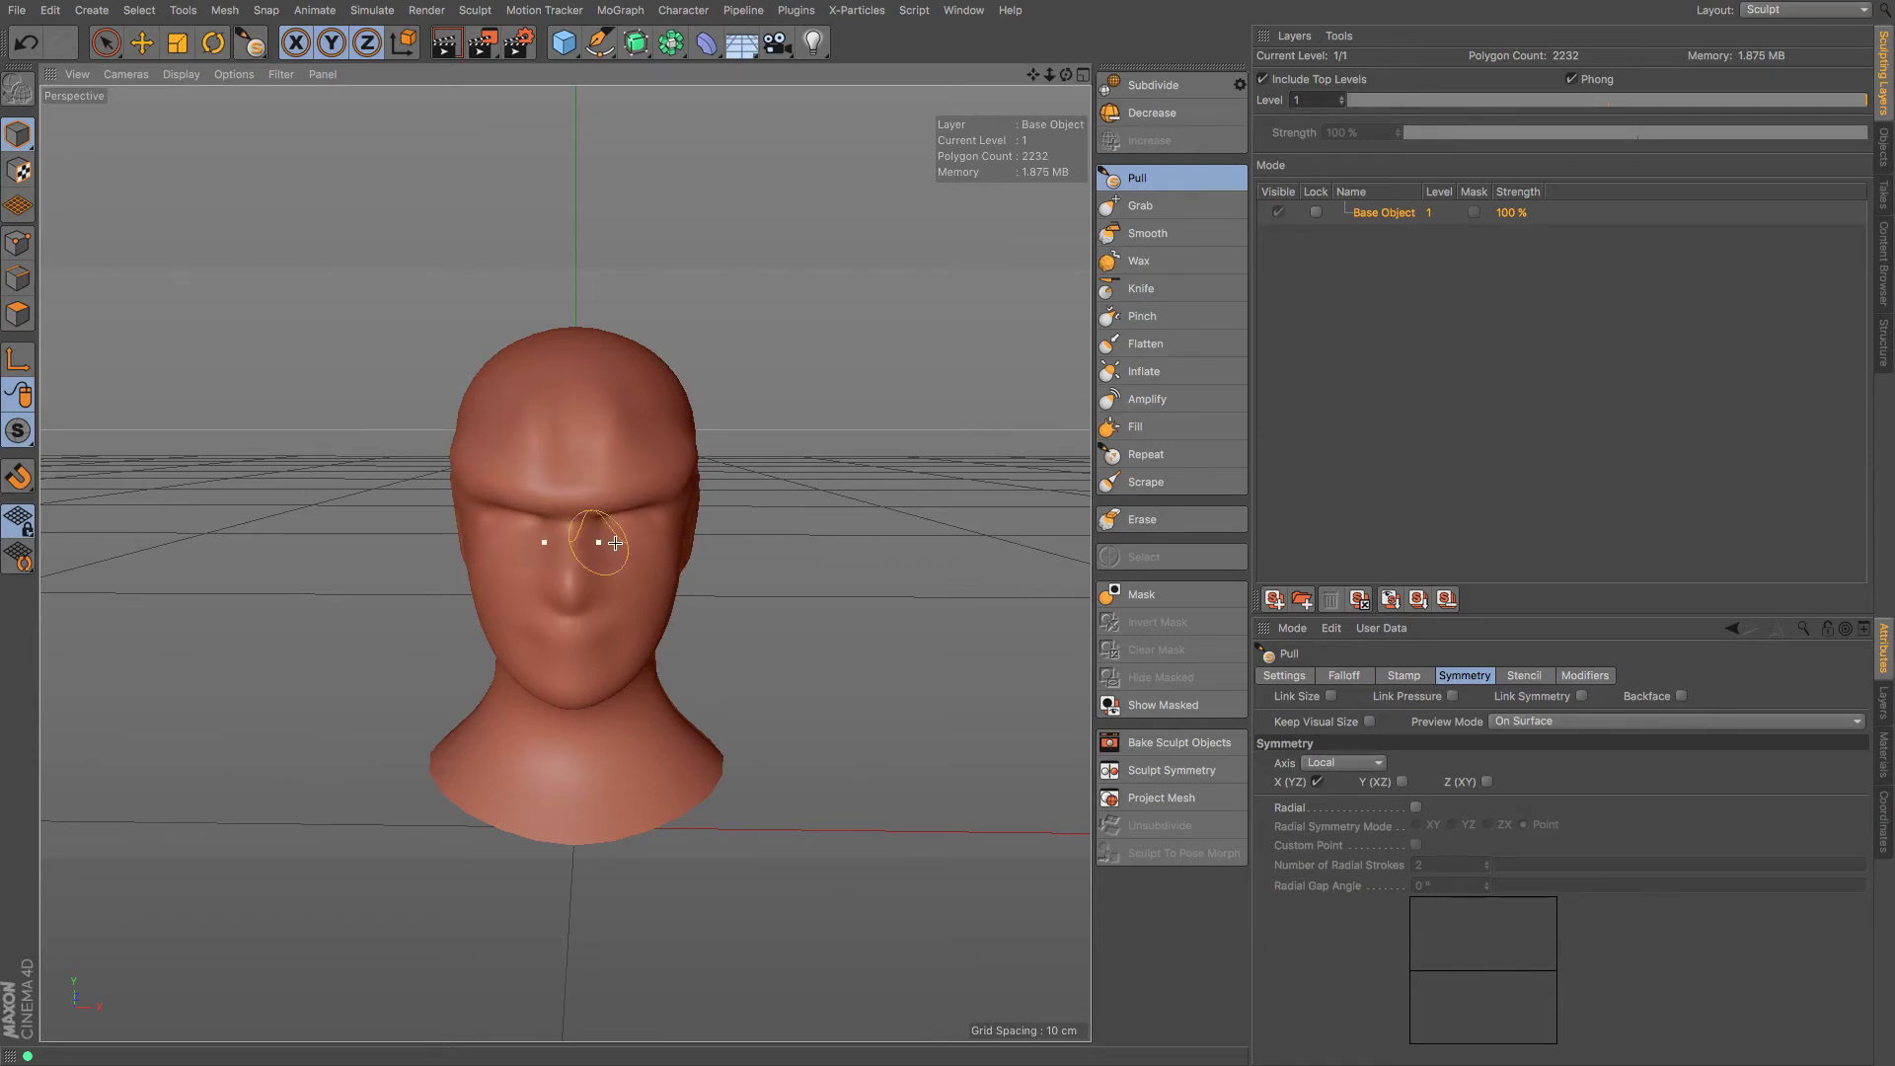
Pull out the nose, mouth area and ears symmetrically, checking the head from several angles.
left_click_drag(1065, 79, 948, 82)
mouse_move(700, 581)
left_mouse_down("alt")
mouse_move(756, 530)
mouse_move(837, 566)
mouse_move(592, 642)
mouse_move(667, 639)
mouse_move(646, 572)
mouse_move(520, 541)
mouse_move(590, 548)
left_mouse_up("alt")
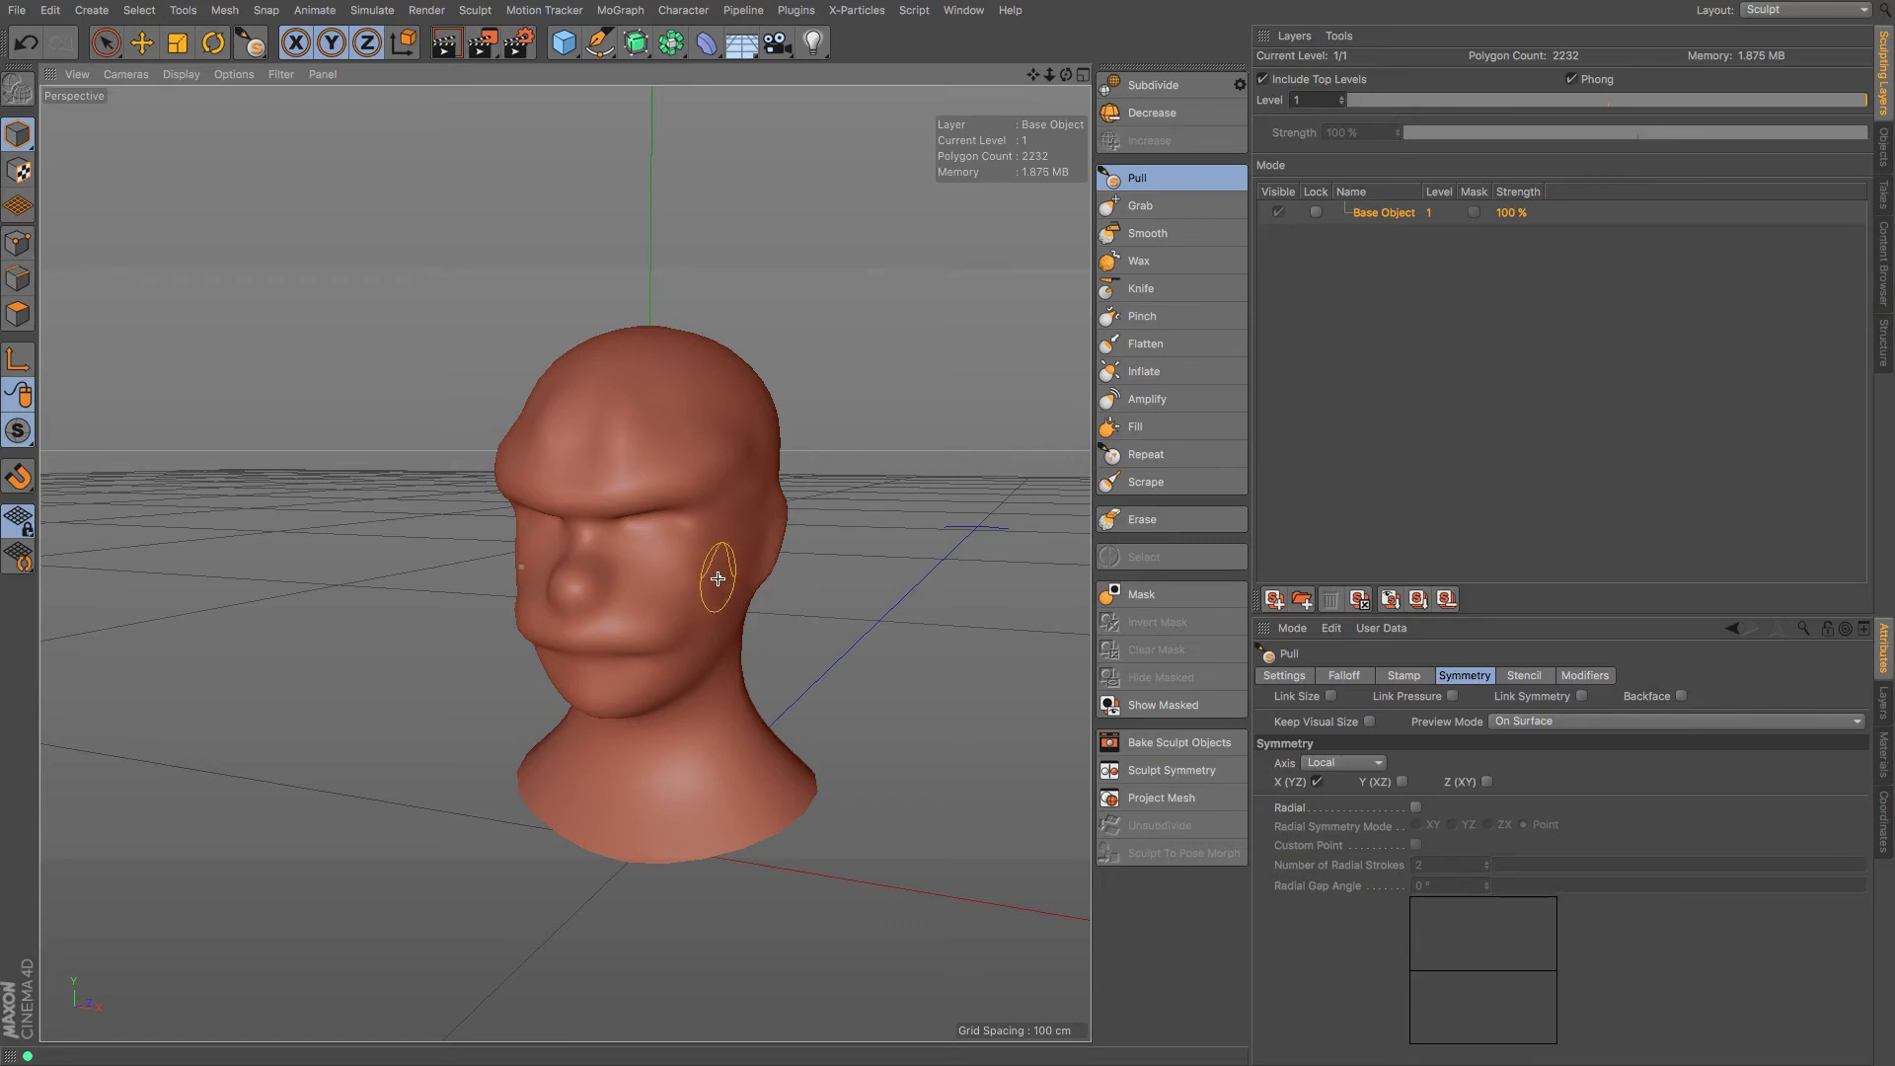
left_click_drag(717, 578, 850, 536, "alt")
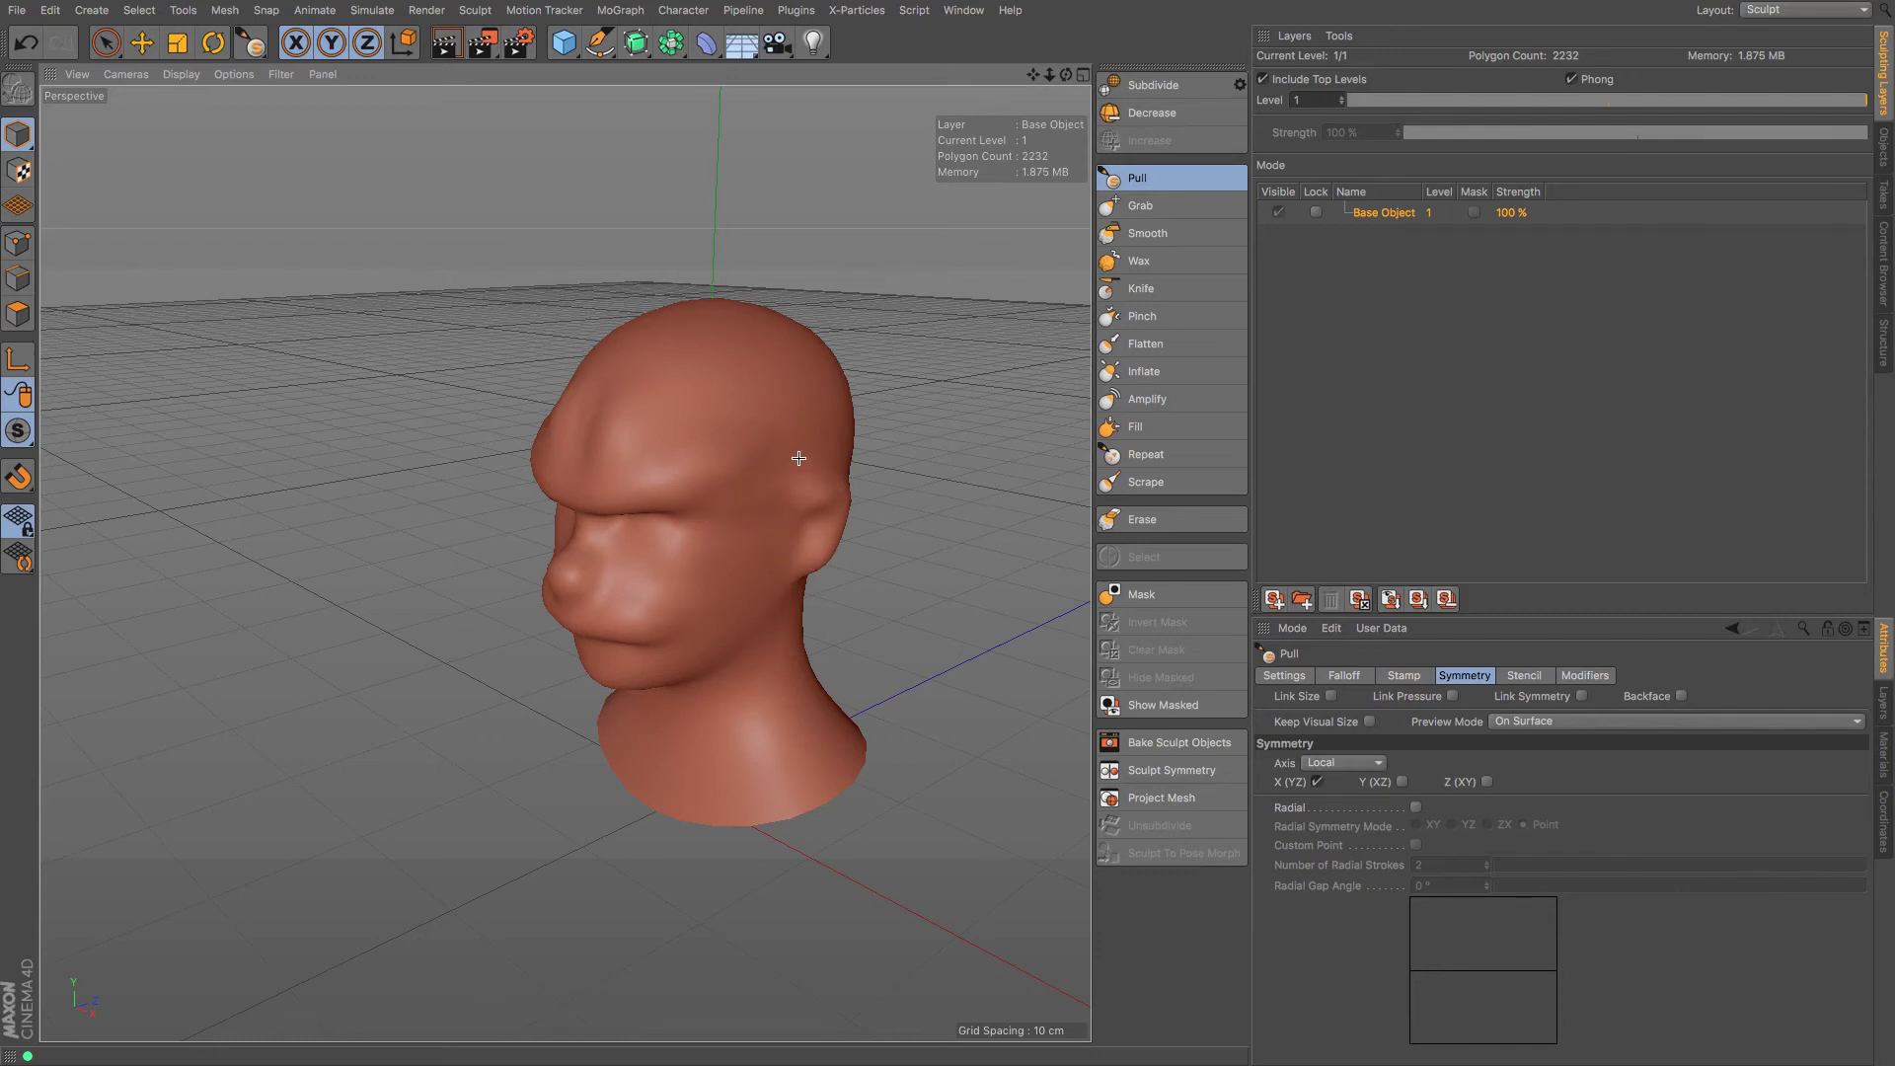
left_click_drag(1065, 76, 565, 563)
left_click_drag(1032, 75, 564, 562)
left_click_drag(1066, 75, 565, 562)
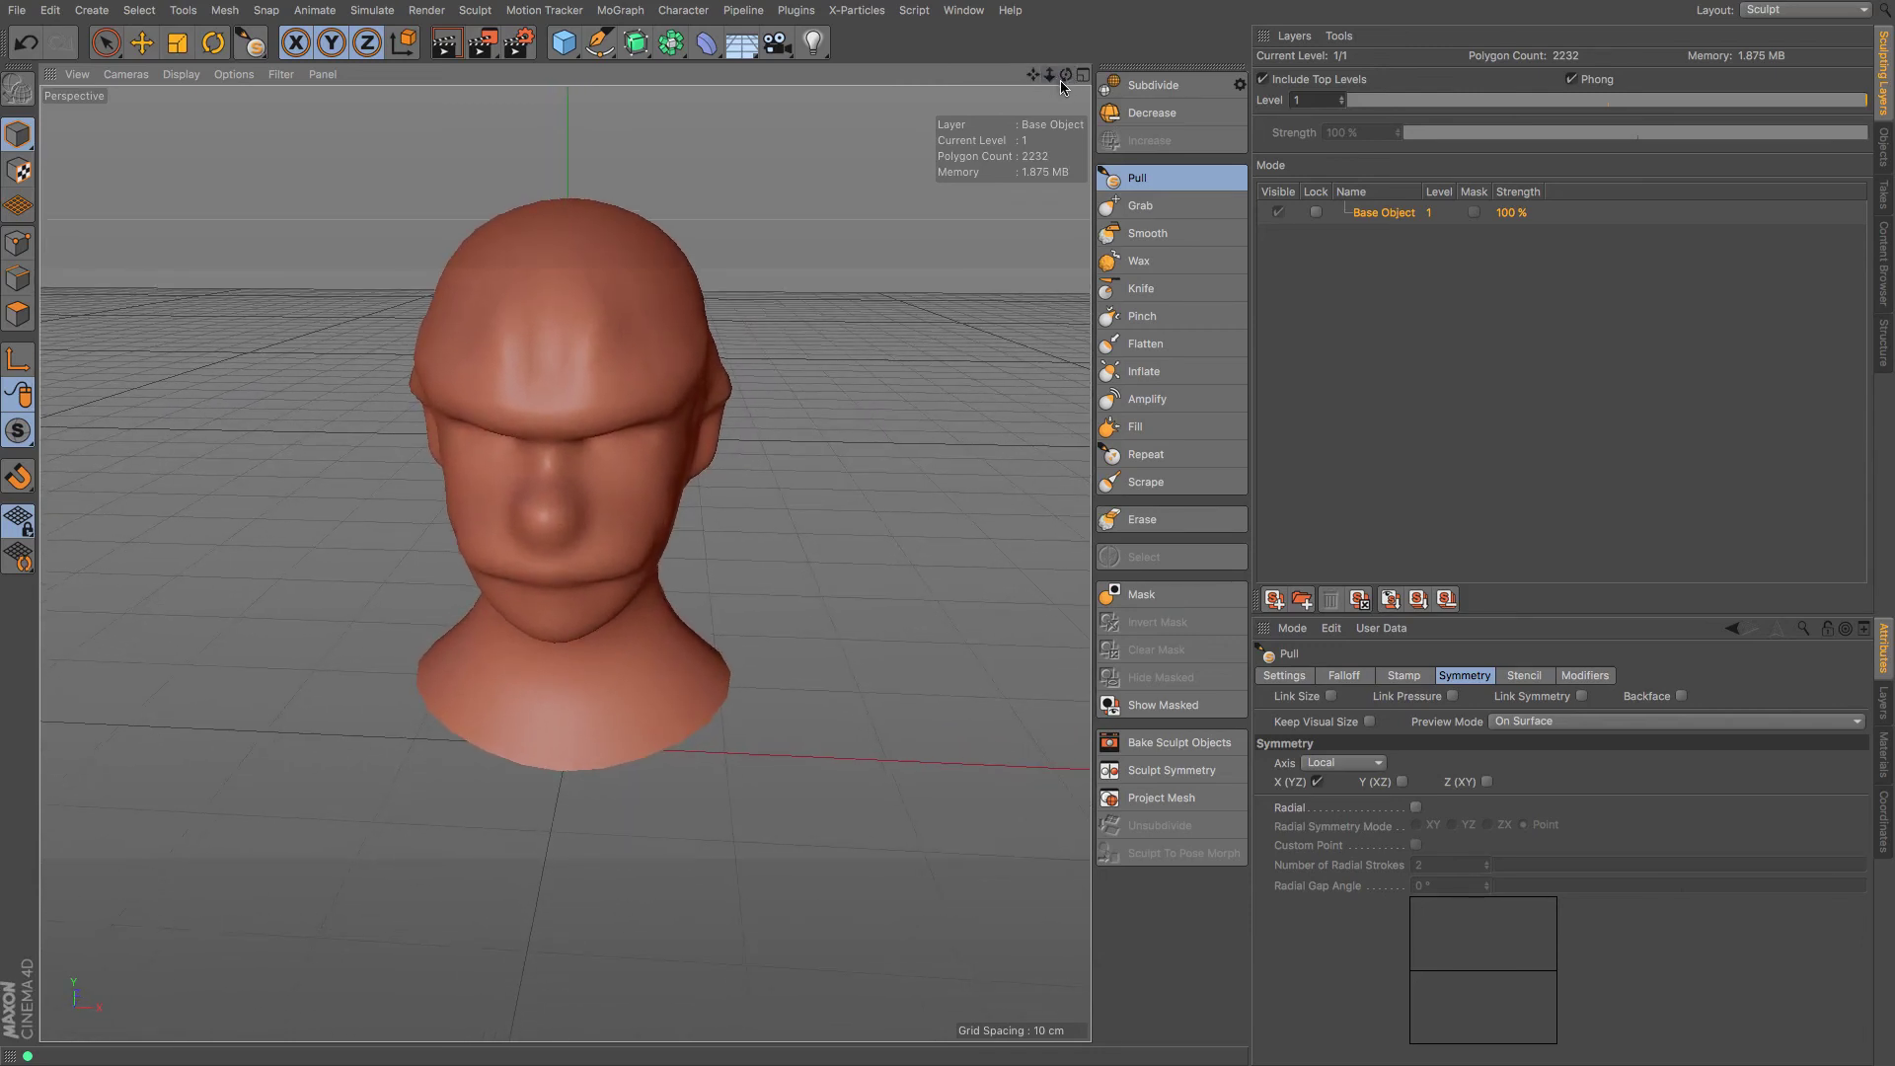
left_click_drag(1066, 75, 1082, 75)
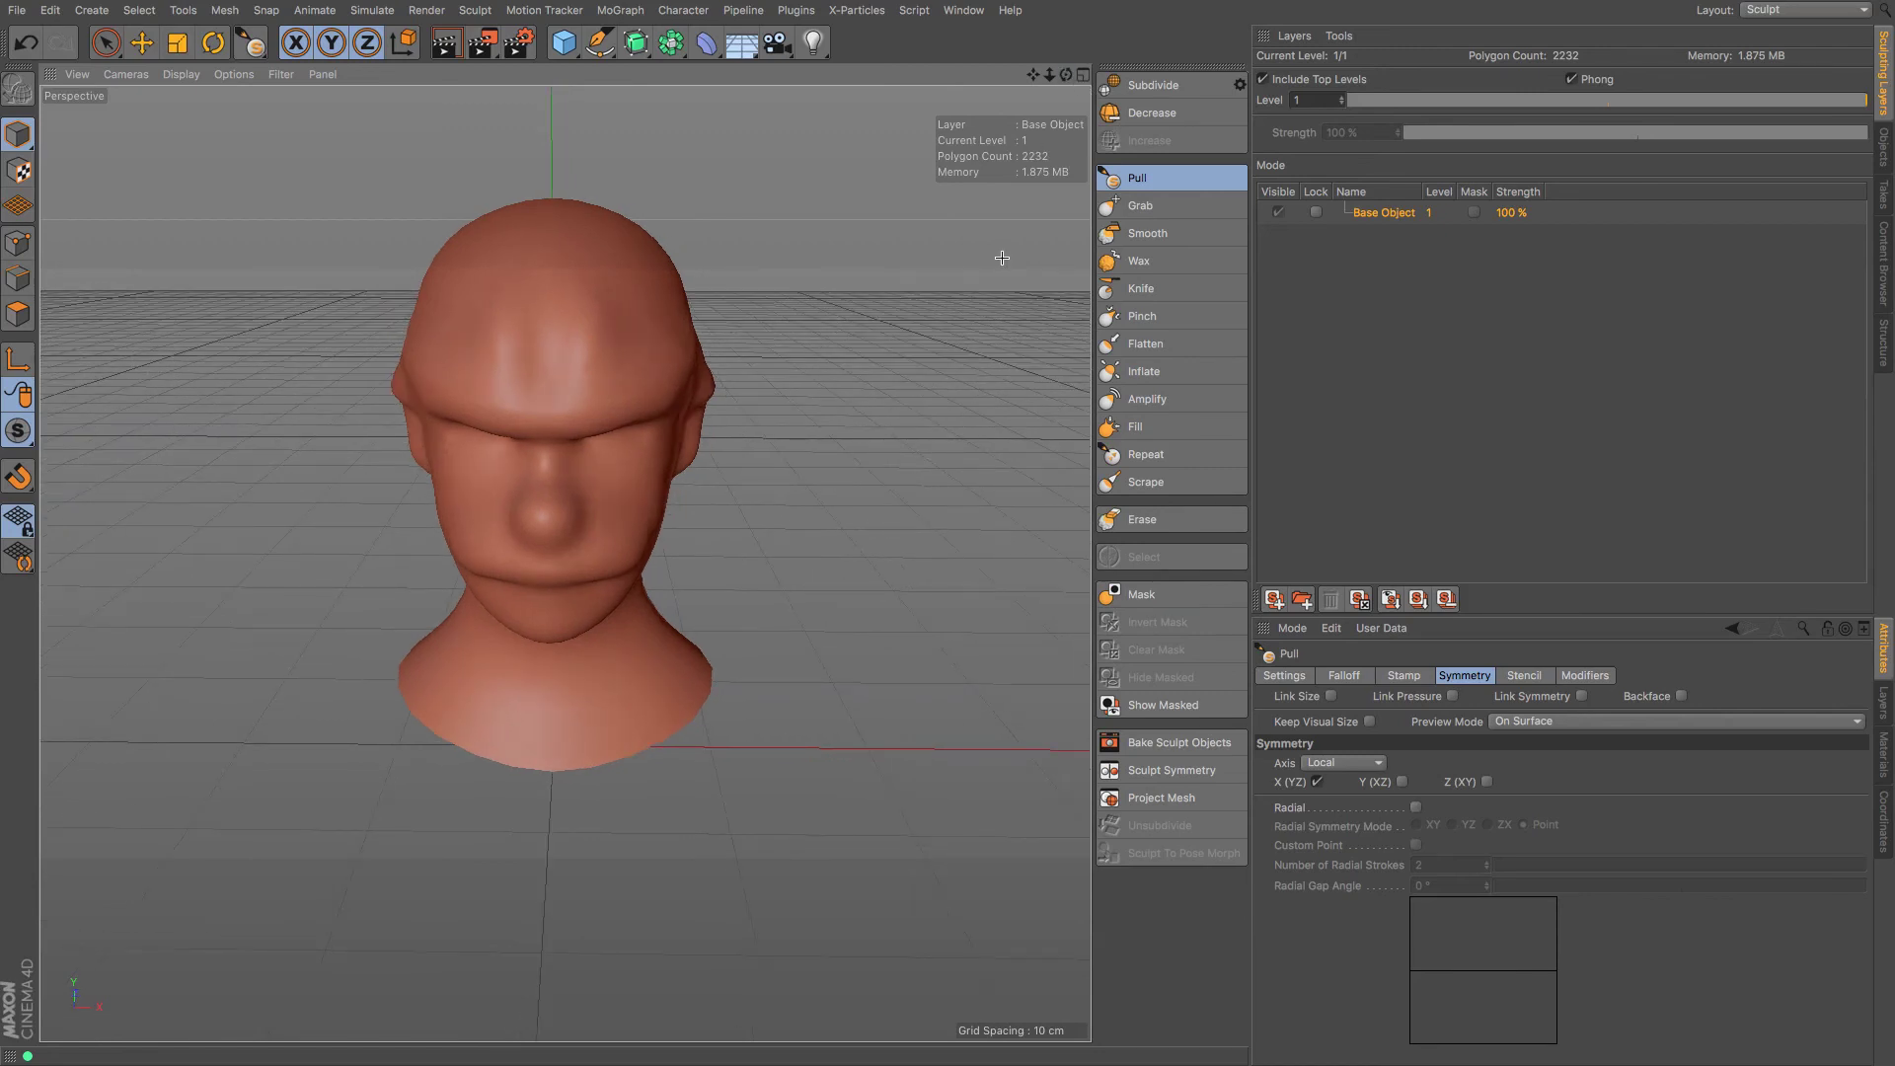